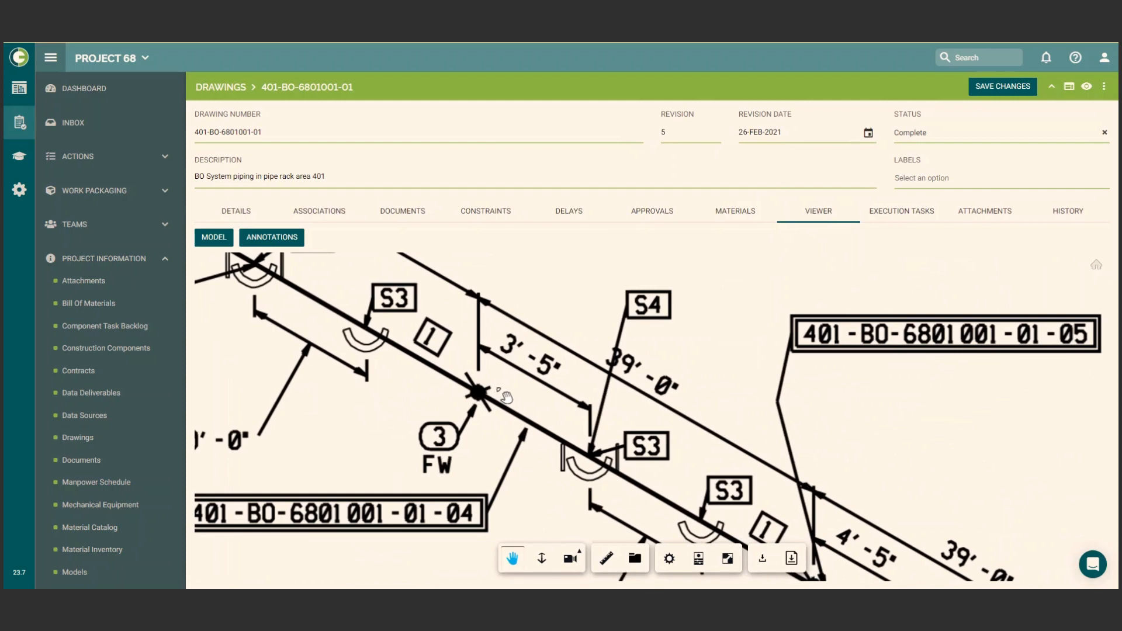
View the project's bill of materials and open the 401.nwd model with the navigation menu hidden
{"action": "left_click", "coordinate": [88, 300]}
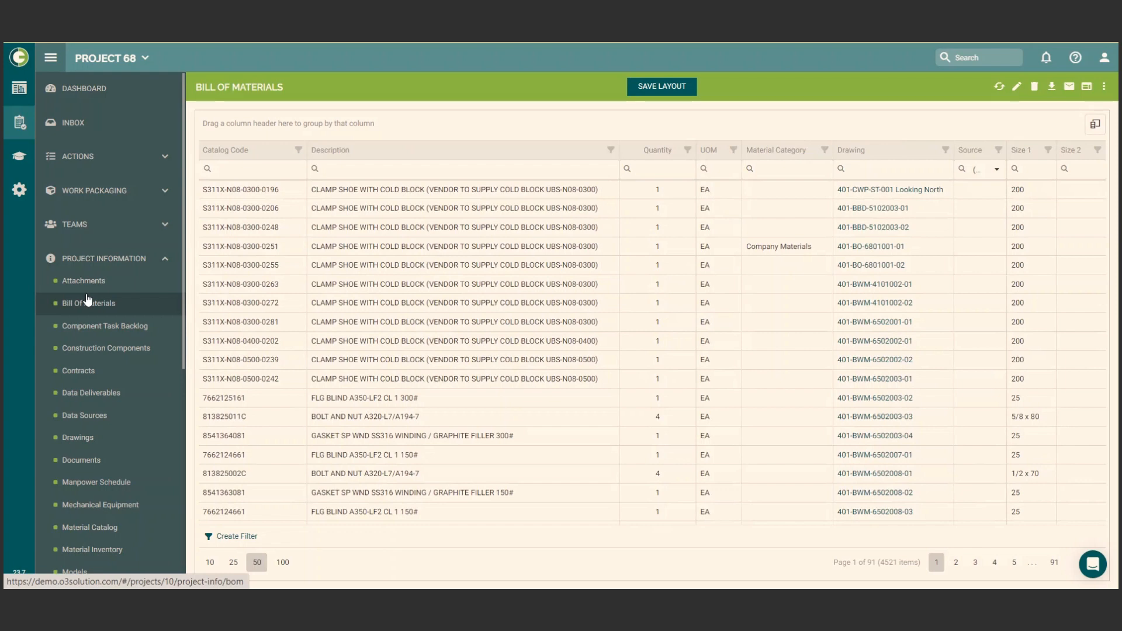
{"action": "scroll", "coordinate": [88, 300], "scroll_direction": "down", "scroll_amount": 4}
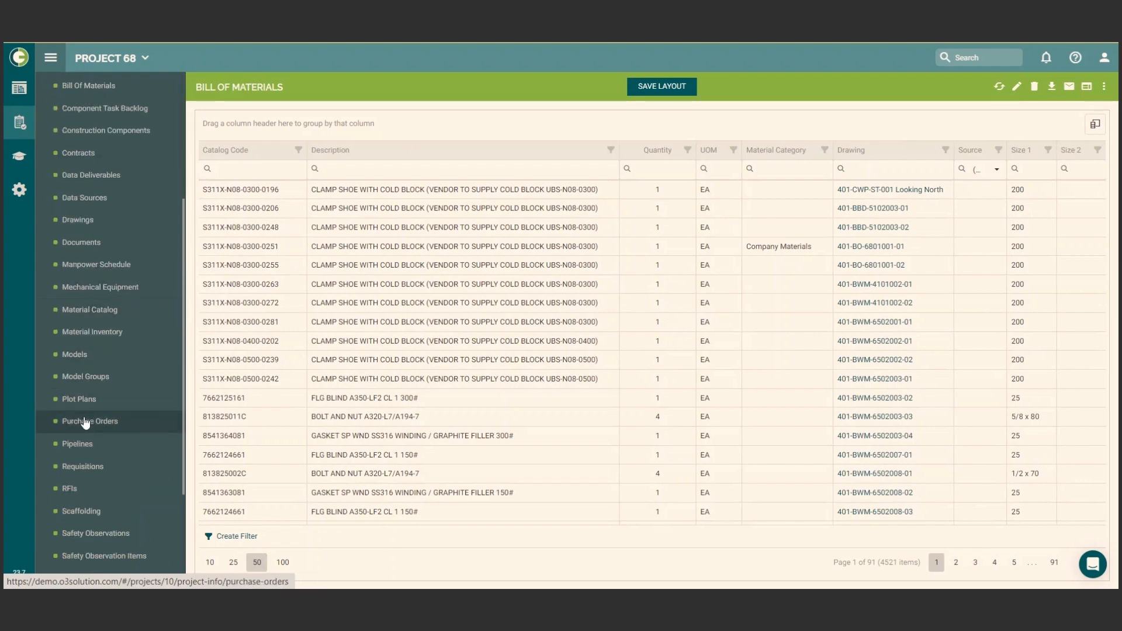
{"action": "left_click", "coordinate": [74, 354]}
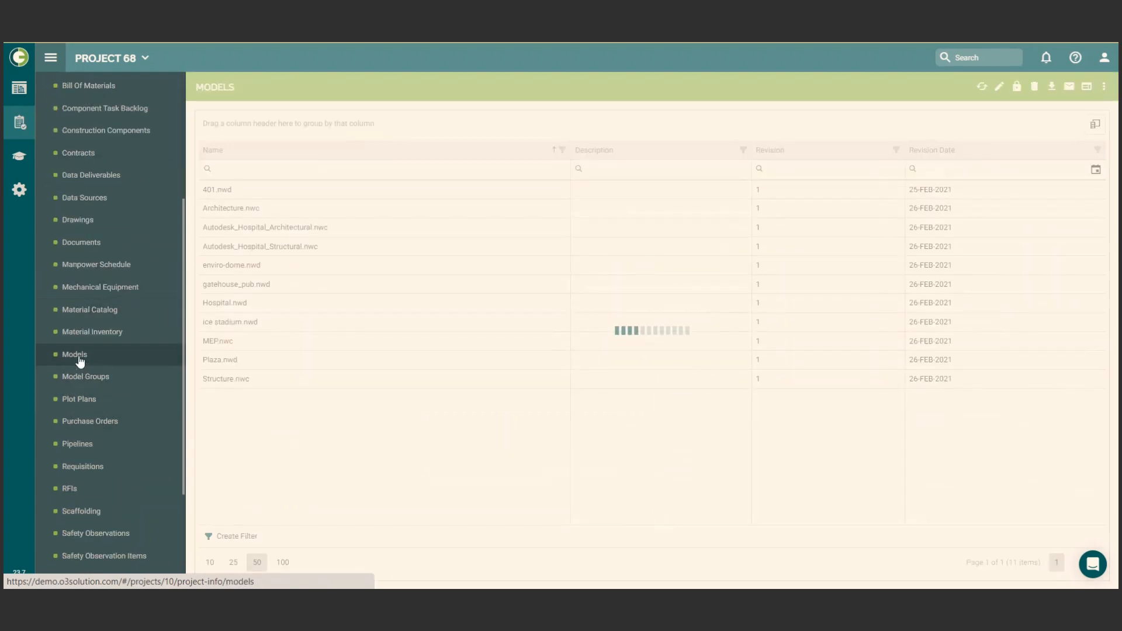
{"action": "left_click", "coordinate": [293, 193]}
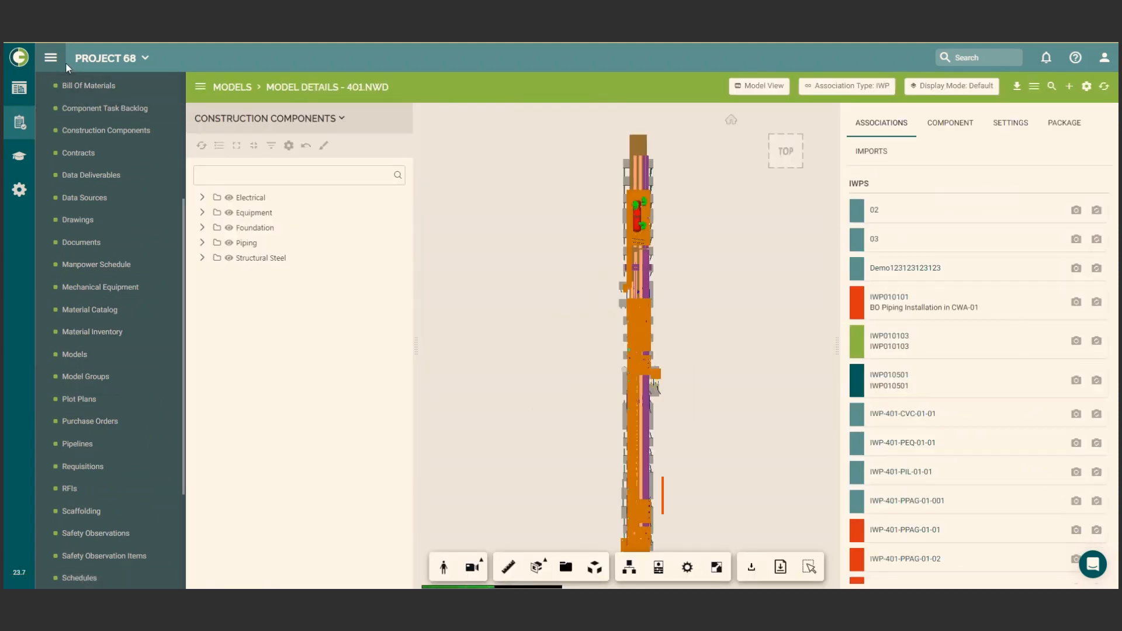
{"action": "left_click", "coordinate": [65, 62]}
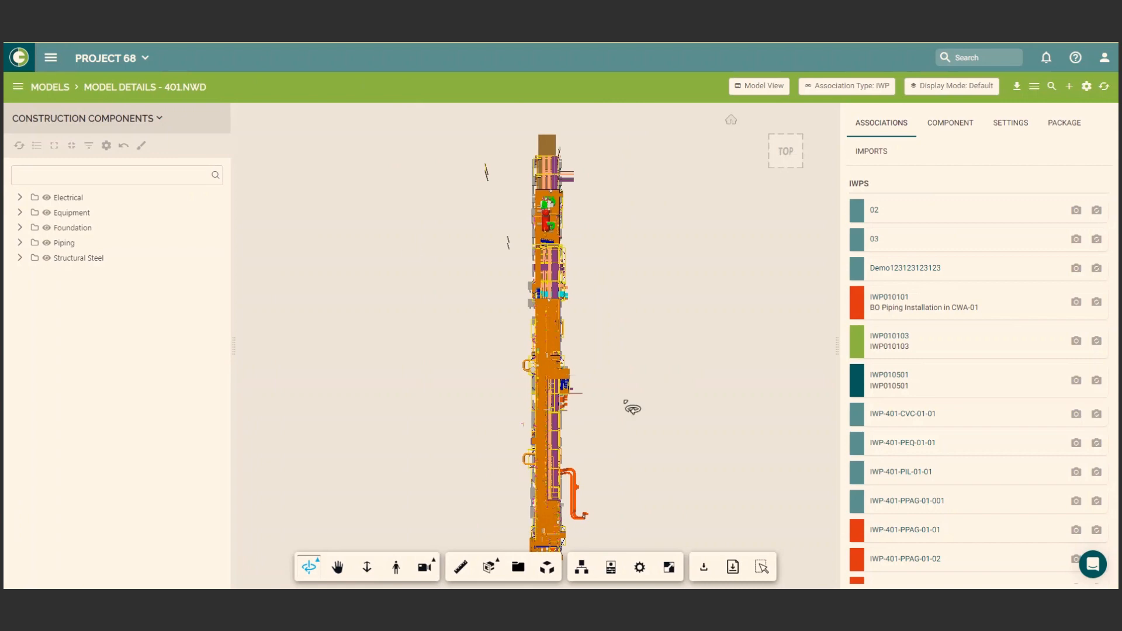
{"action": "left_click_drag", "start_coordinate": [578, 448], "coordinate": [406, 295]}
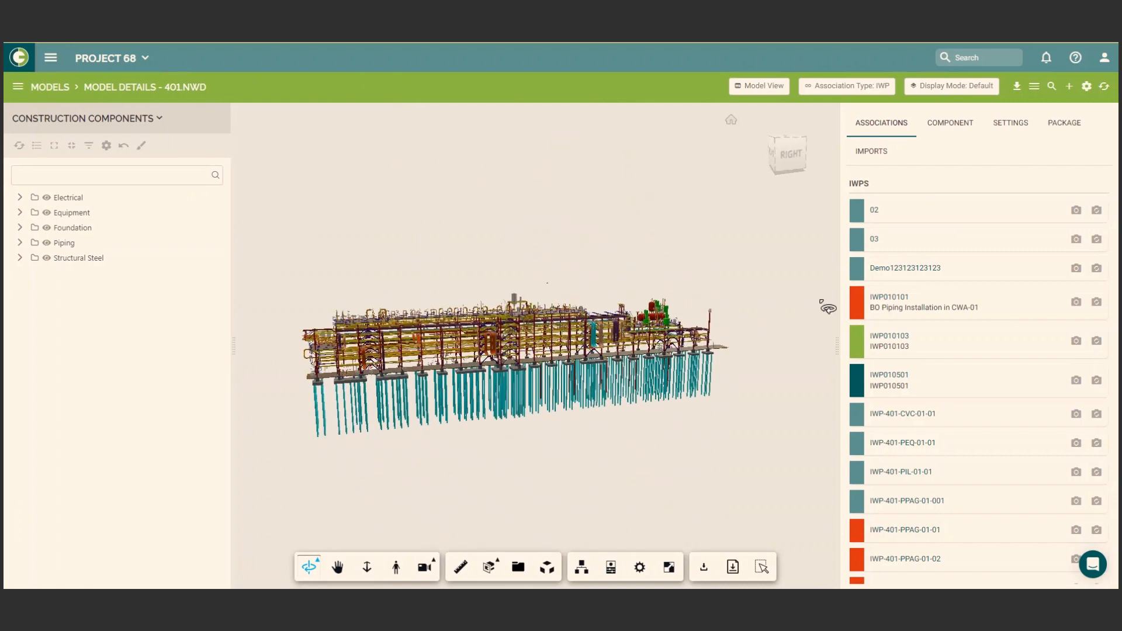
Open installation work package IWP010101 from the model's associations and view its execution information
{"action": "left_click", "coordinate": [878, 297]}
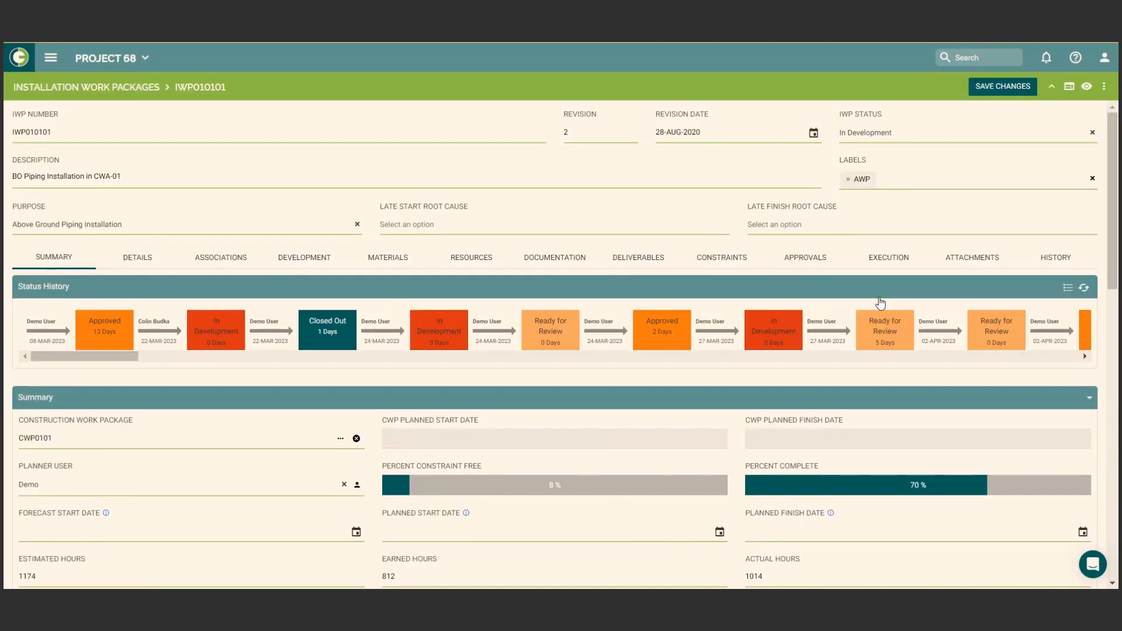
{"action": "left_click", "coordinate": [889, 259]}
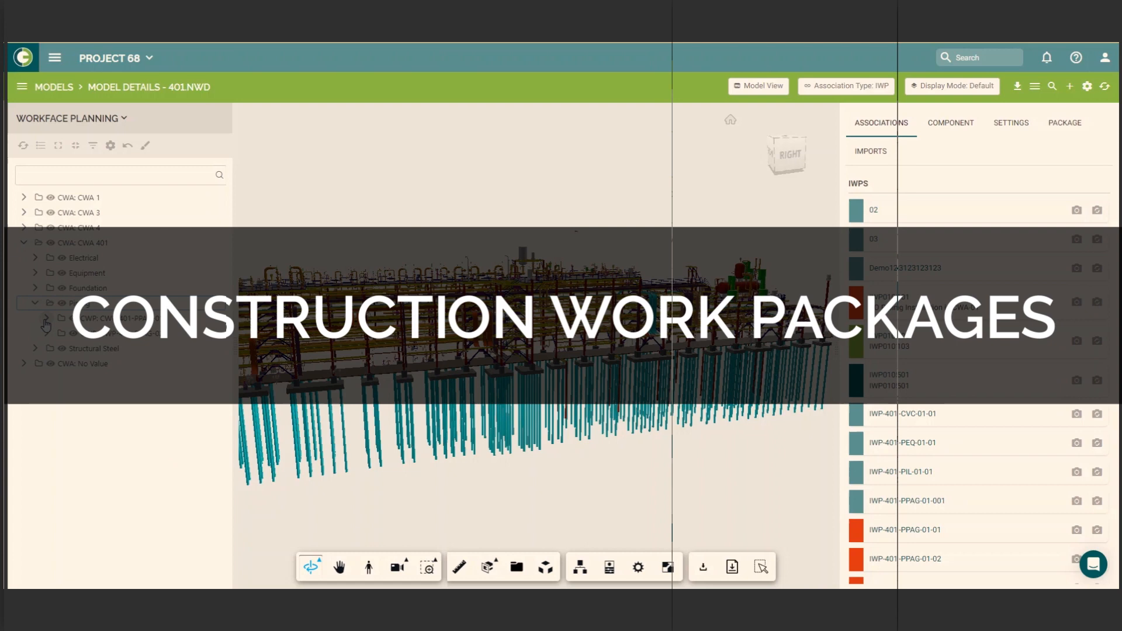
Expand CWP-401-PPAG-01 in the workface planning tree and isolate its components with no IWP value
{"action": "left_click", "coordinate": [55, 318]}
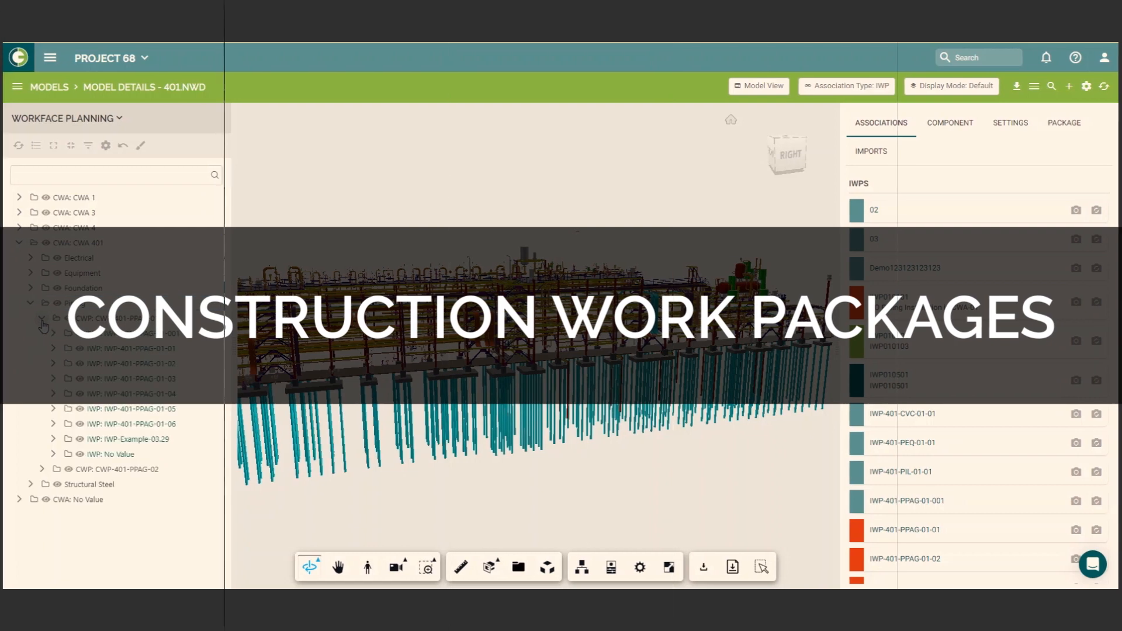
{"action": "scroll", "coordinate": [507, 382], "scroll_direction": "down", "scroll_amount": 3}
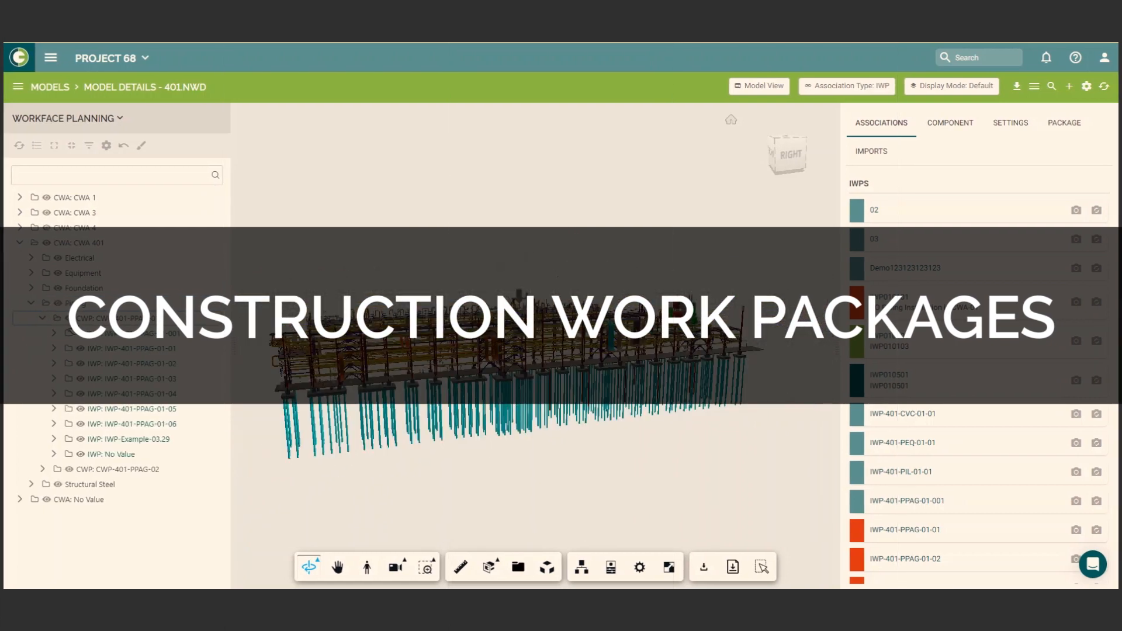
{"action": "left_click", "coordinate": [79, 456]}
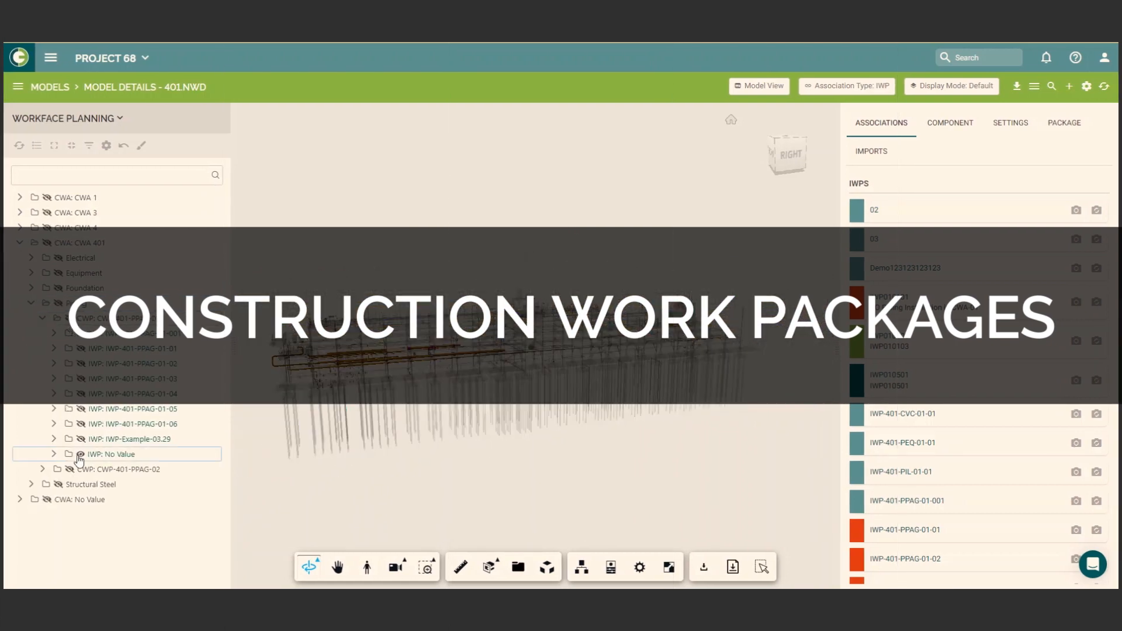
Box-select the isolated pipe spools in the lower part of the pipe rack
{"action": "left_click_drag", "start_coordinate": [463, 406], "coordinate": [407, 409]}
{"action": "scroll", "coordinate": [483, 341], "scroll_direction": "up", "scroll_amount": 5}
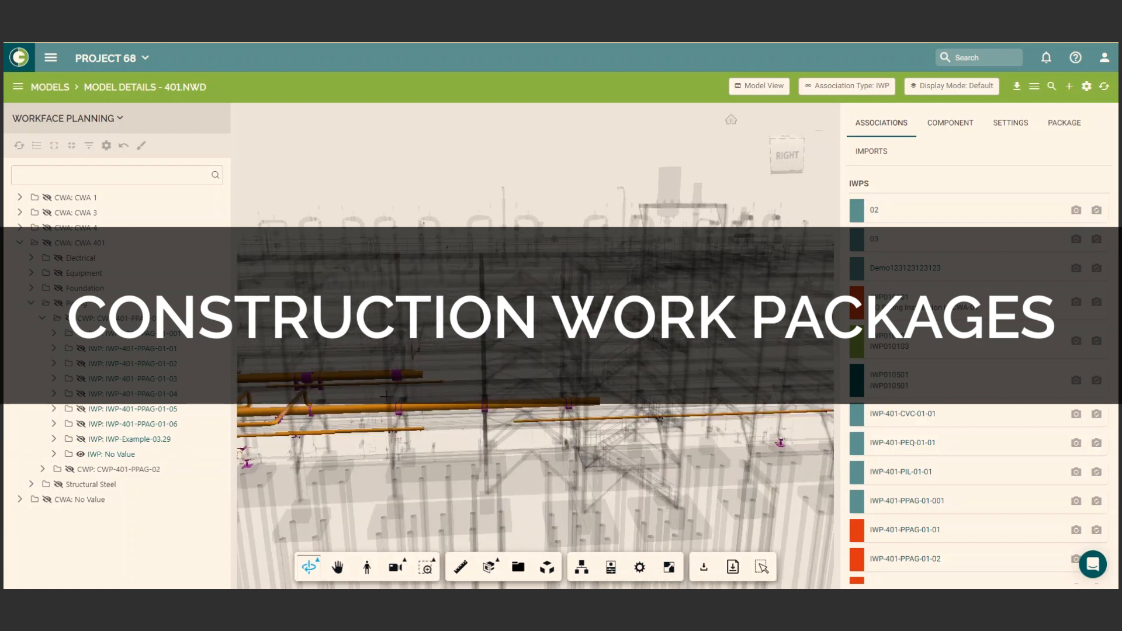
{"action": "left_click", "coordinate": [386, 396]}
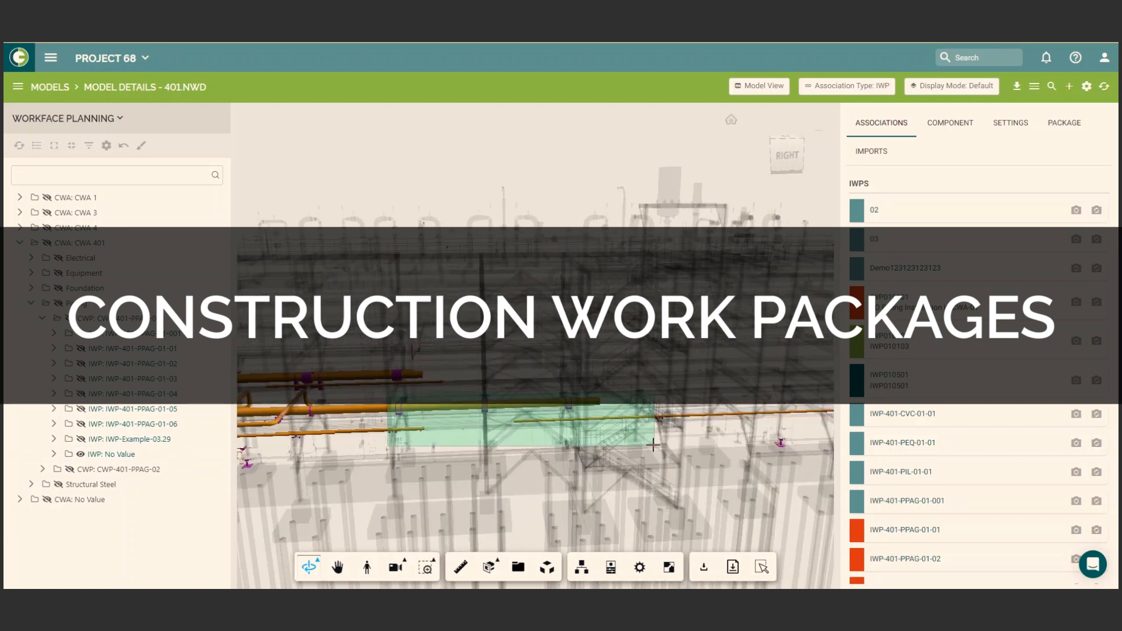
{"action": "left_click", "coordinate": [722, 414], "text": "shift"}
{"action": "scroll", "coordinate": [647, 391], "scroll_direction": "up", "scroll_amount": 4}
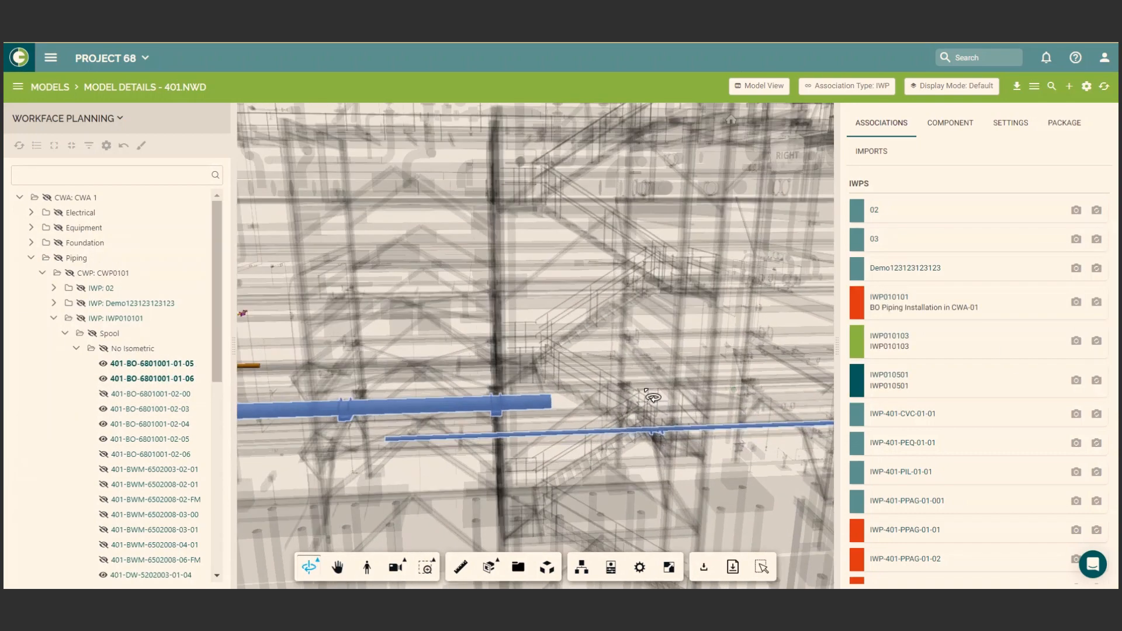
Set up a new installation work package under CWP-401-PPAG-01 with purpose Above Ground Piping Installation and a planner user assigned
{"action": "scroll", "coordinate": [212, 356], "scroll_direction": "down", "scroll_amount": 7}
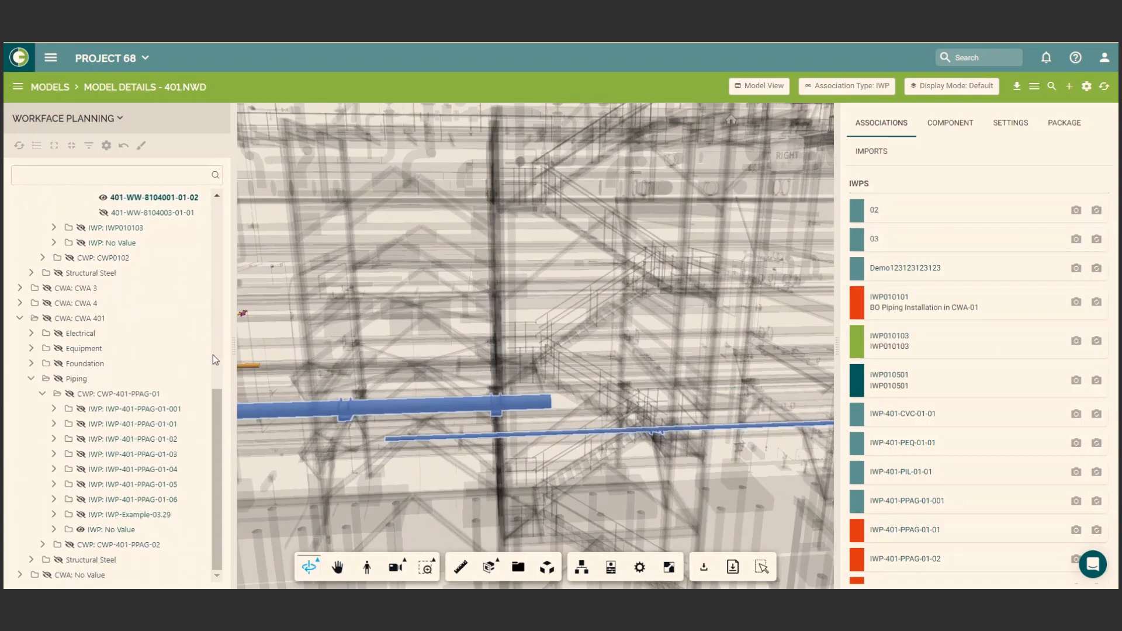
{"action": "right_click", "coordinate": [150, 394]}
{"action": "left_click", "coordinate": [198, 449]}
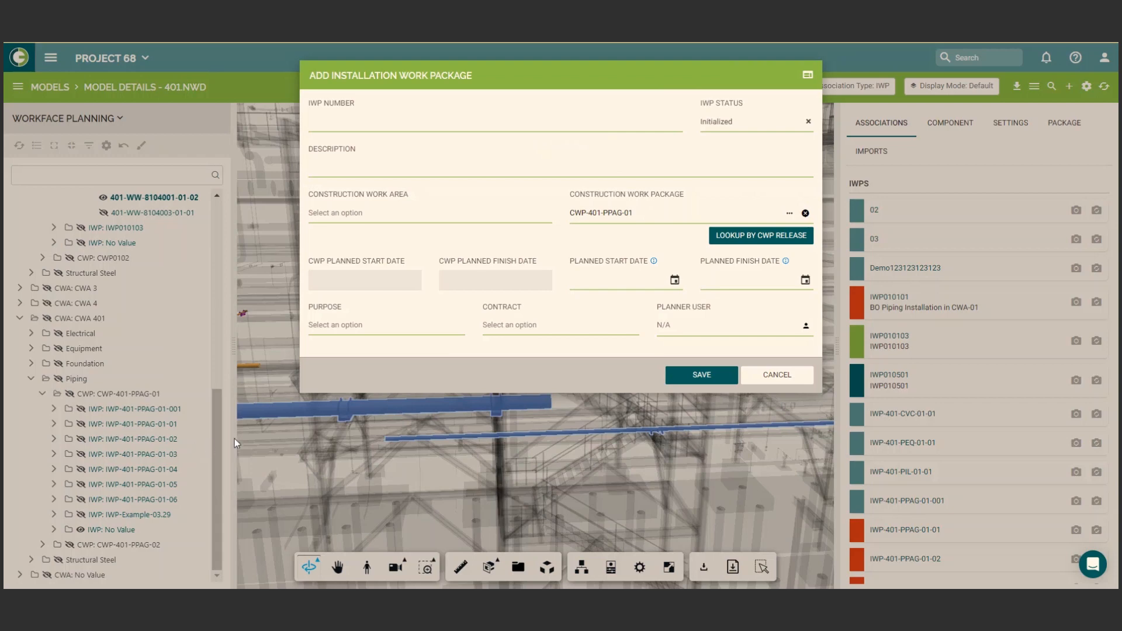
{"action": "left_click", "coordinate": [348, 327]}
{"action": "left_click", "coordinate": [350, 383]}
{"action": "left_click", "coordinate": [806, 325]}
Save the new work package and keep the already packaged components on both packages
{"action": "left_click", "coordinate": [716, 377]}
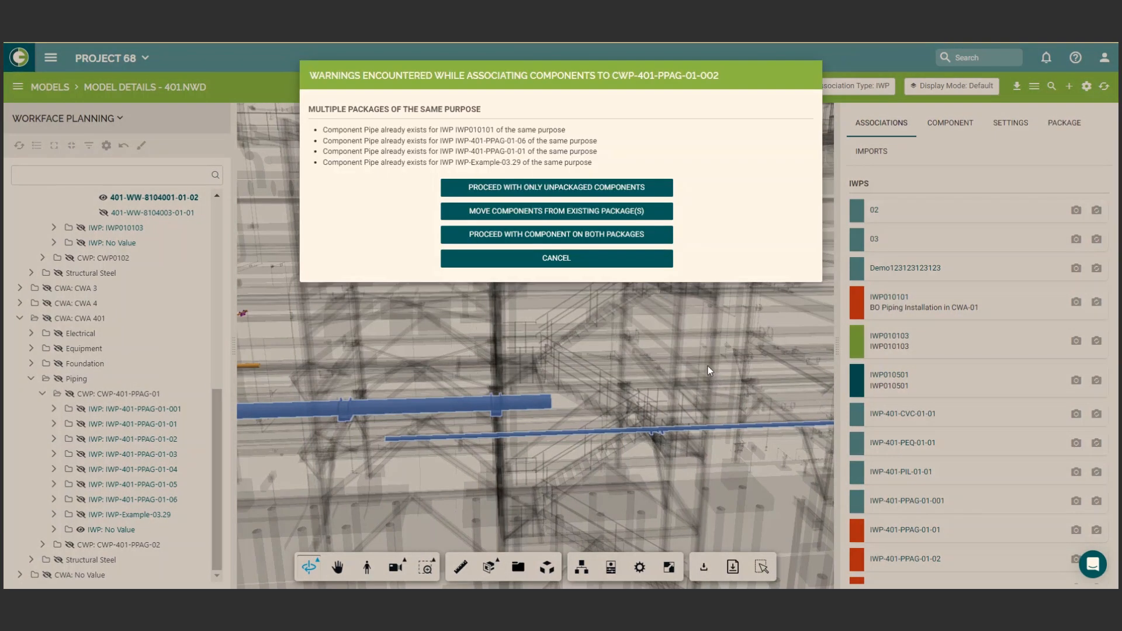
{"action": "left_click", "coordinate": [590, 237]}
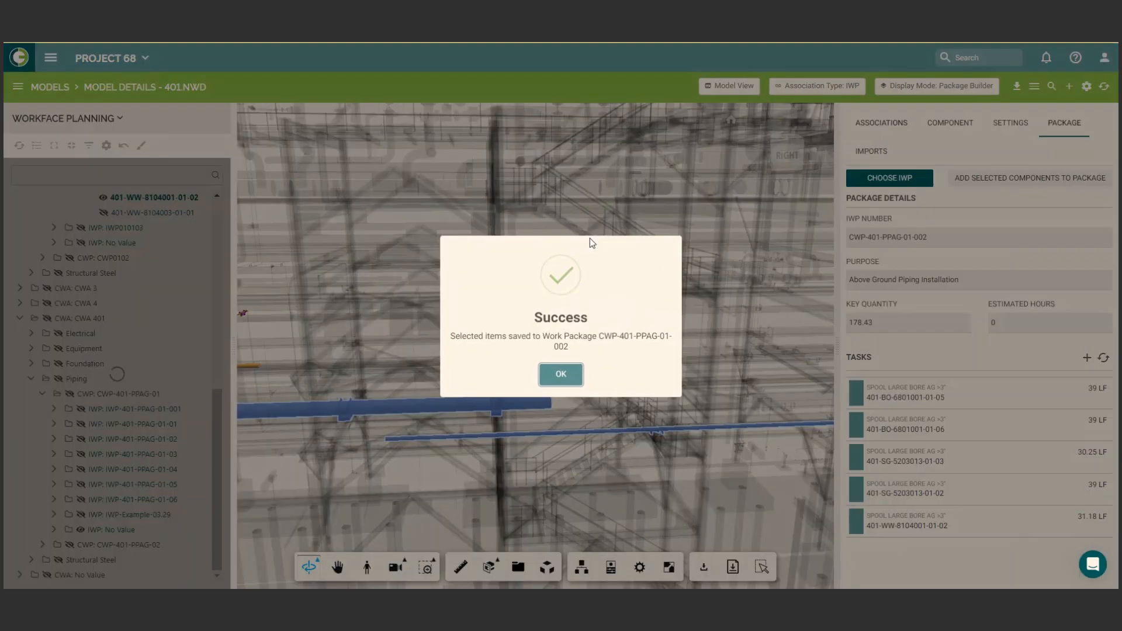
{"action": "left_click", "coordinate": [564, 376]}
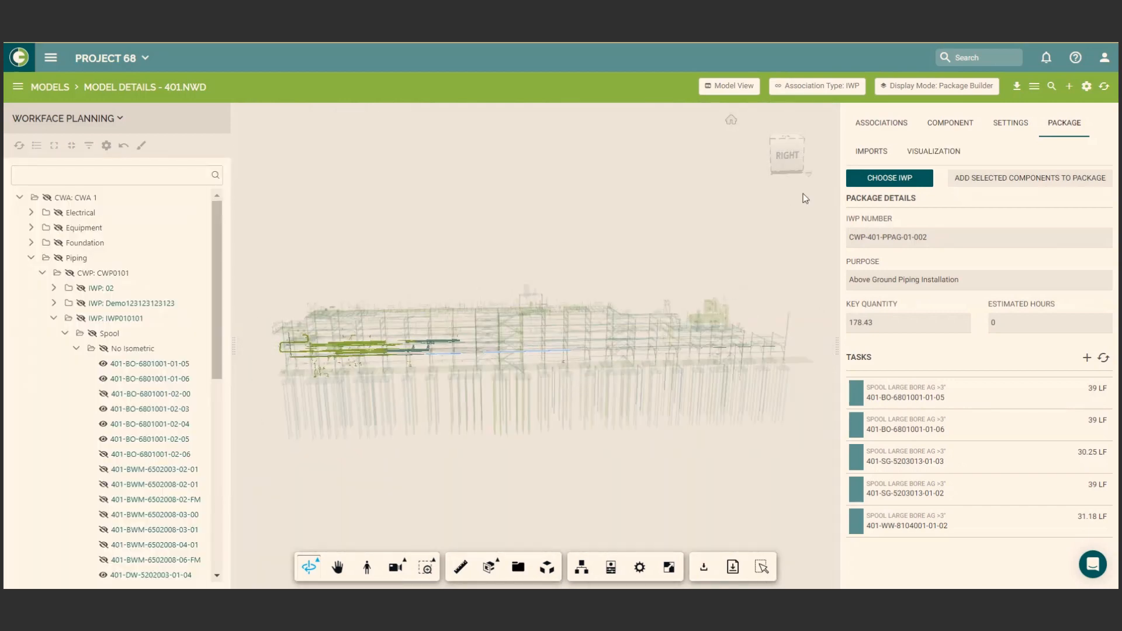
Open work package CWP-401-PPAG-01-002 from the model's associations and review its materials and components
{"action": "left_click", "coordinate": [878, 132]}
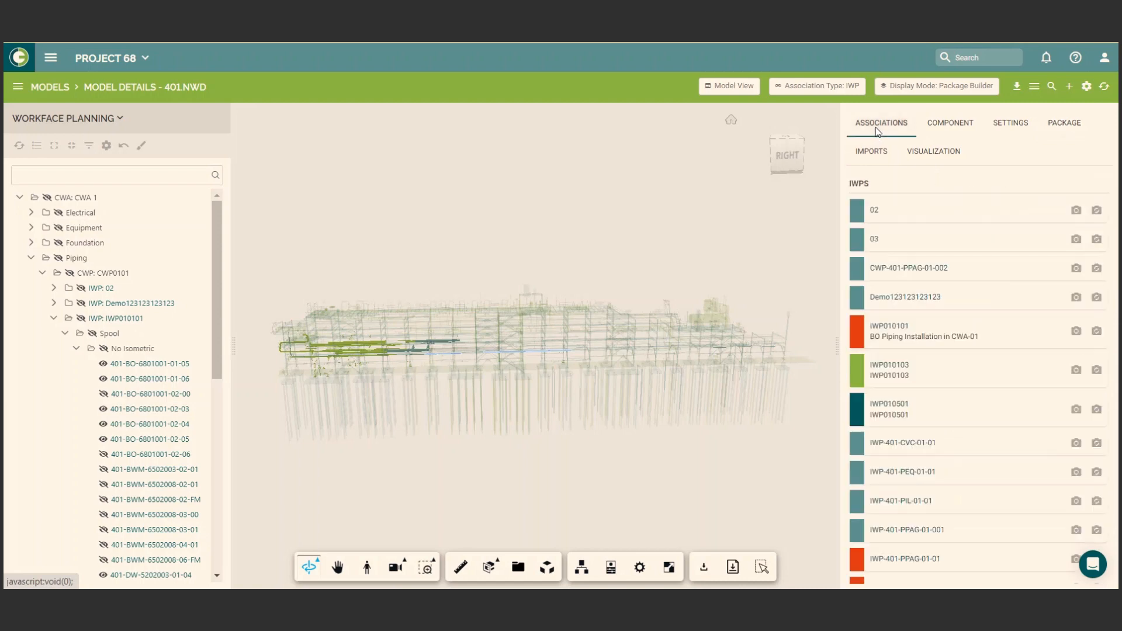
{"action": "left_click", "coordinate": [906, 268]}
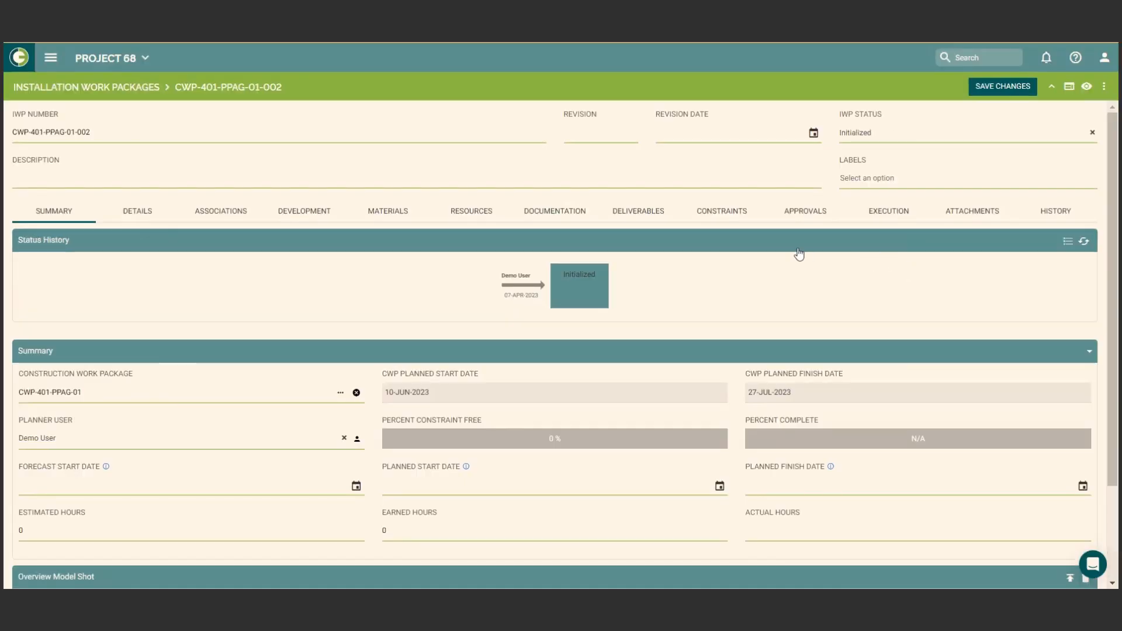
{"action": "left_click", "coordinate": [425, 215]}
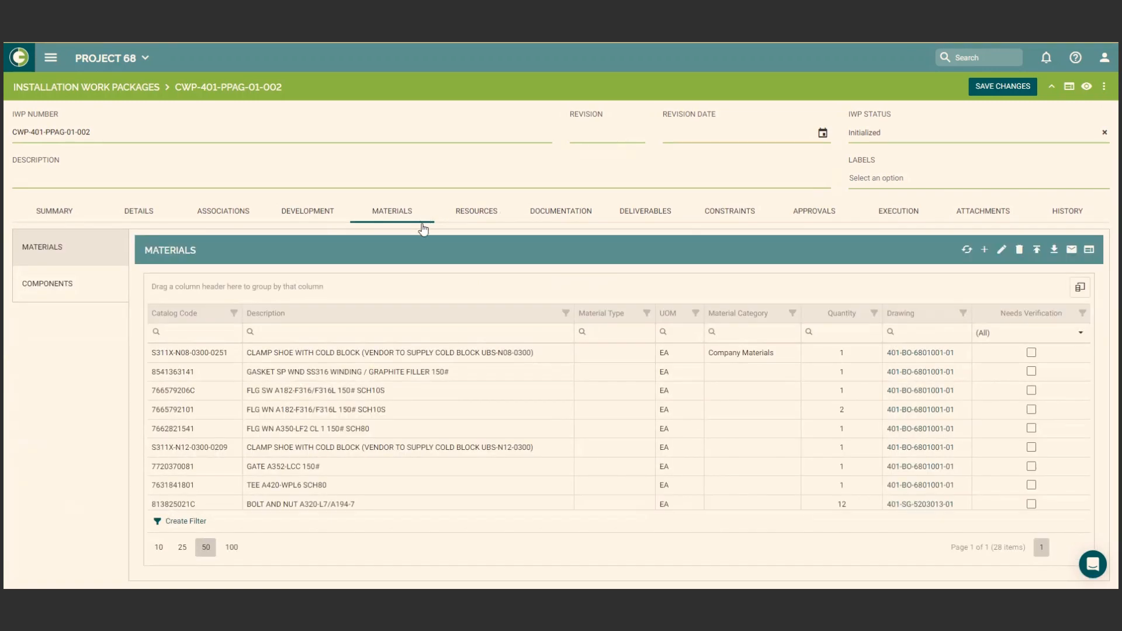
{"action": "scroll", "coordinate": [383, 380], "scroll_direction": "down", "scroll_amount": 5}
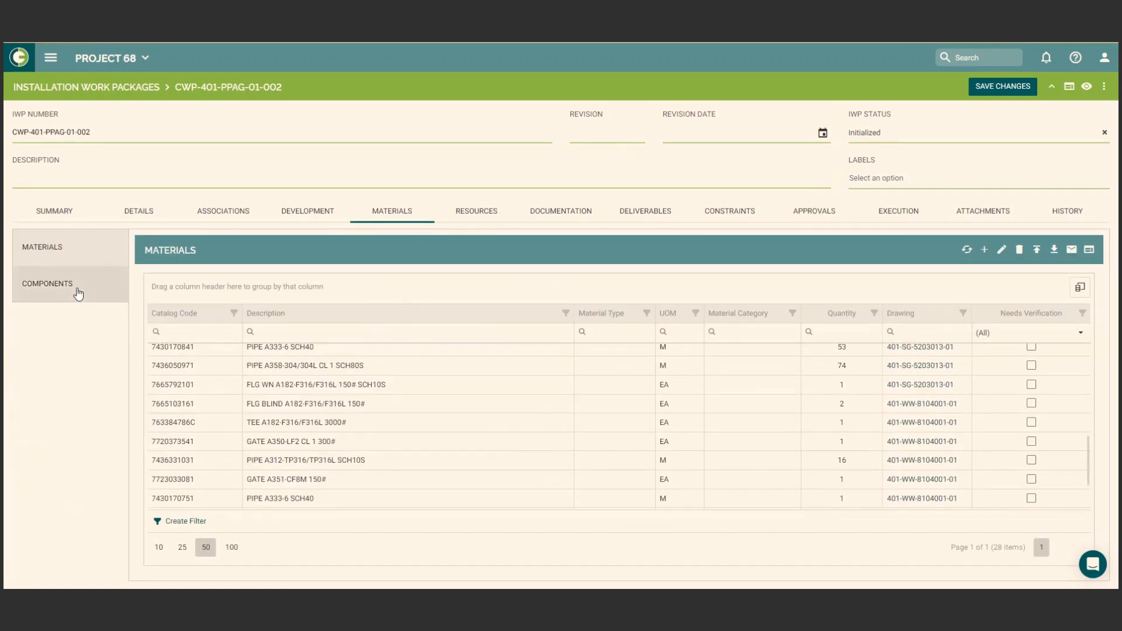
{"action": "left_click", "coordinate": [77, 291]}
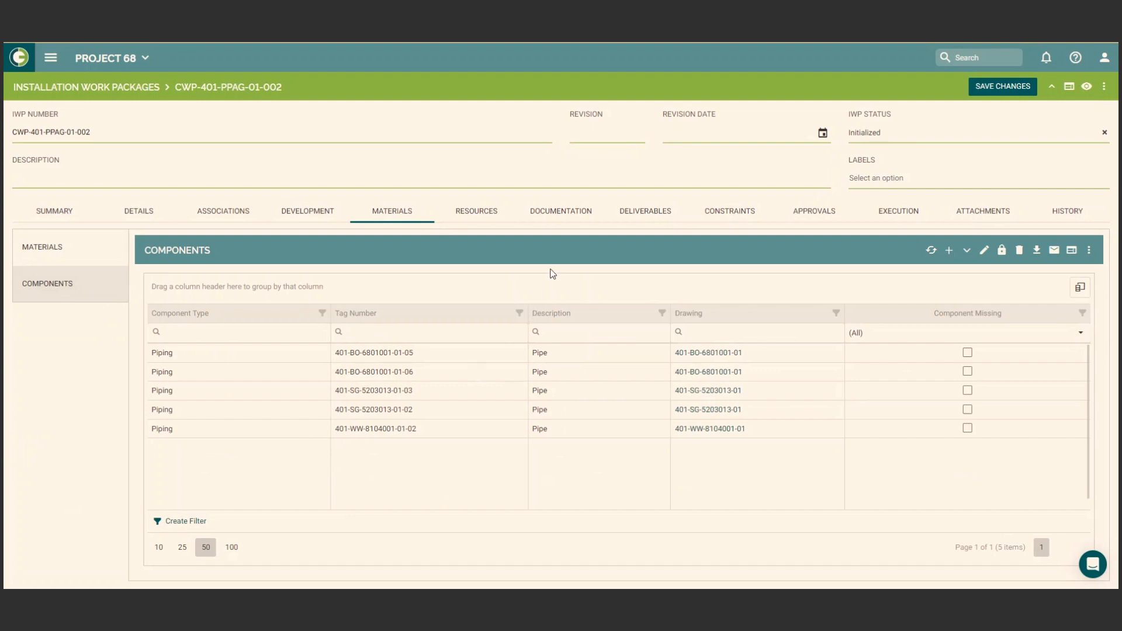
{"action": "left_click", "coordinate": [559, 214]}
{"action": "left_click", "coordinate": [78, 469]}
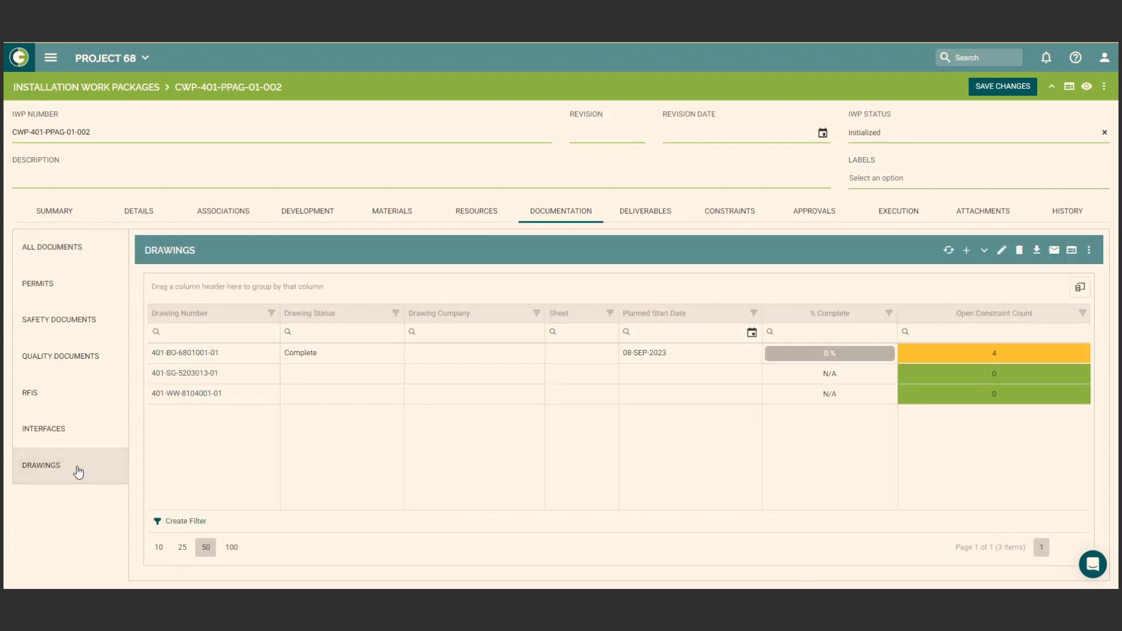
{"action": "left_click", "coordinate": [894, 221]}
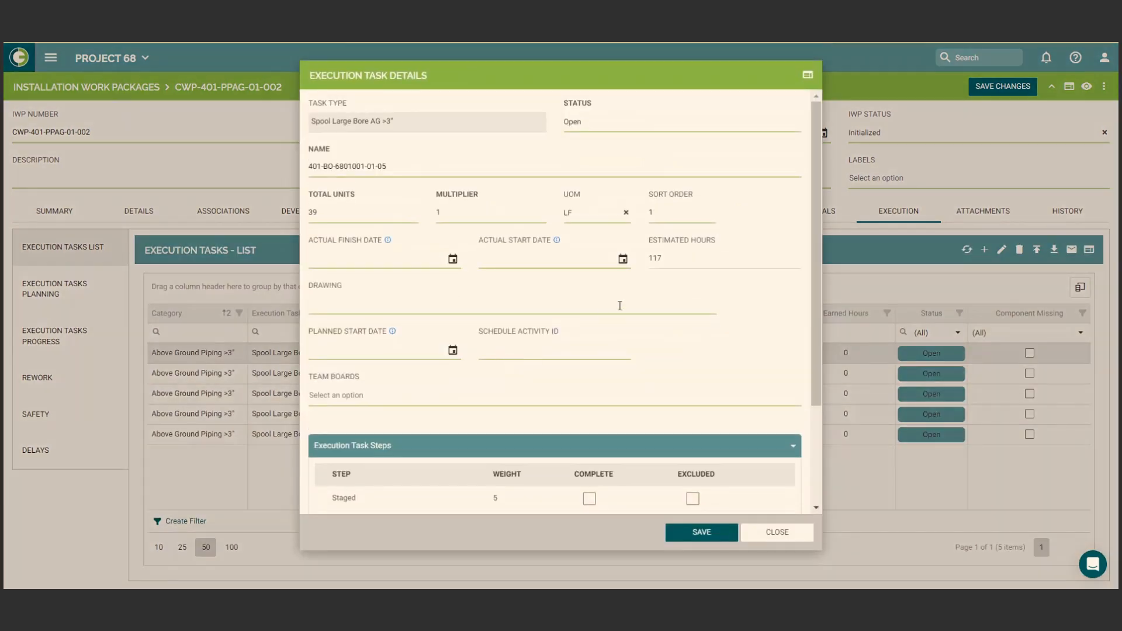
{"action": "scroll", "coordinate": [691, 289], "scroll_direction": "down", "scroll_amount": 3}
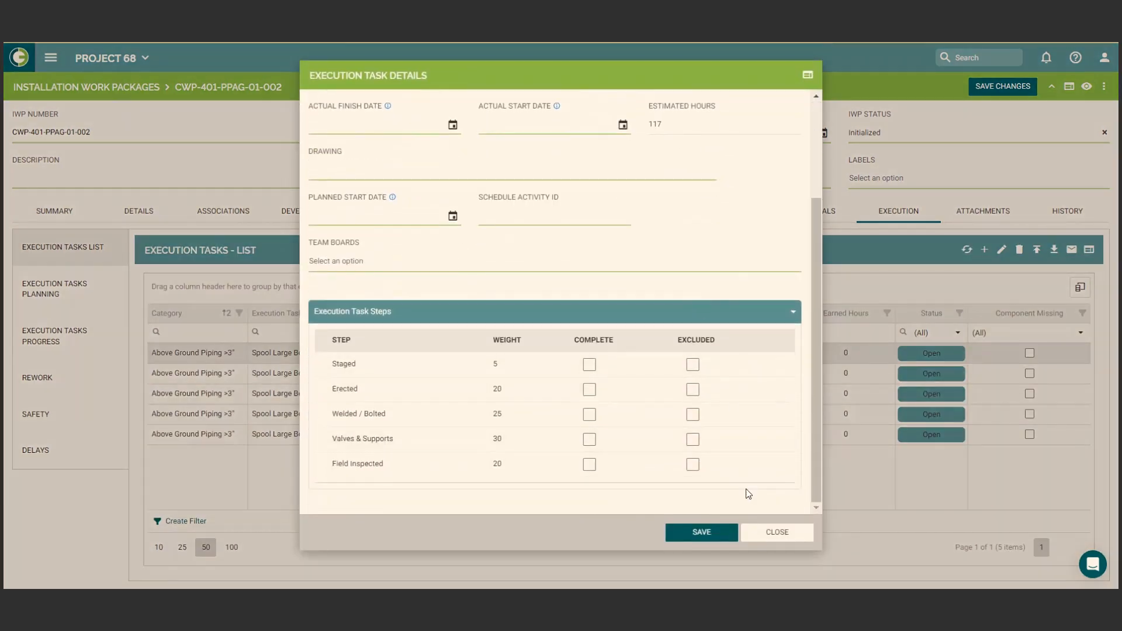
{"action": "left_click", "coordinate": [753, 533]}
Show the work package's associations and view the associated drawing 401-BO-6801001-01
{"action": "left_click", "coordinate": [230, 212]}
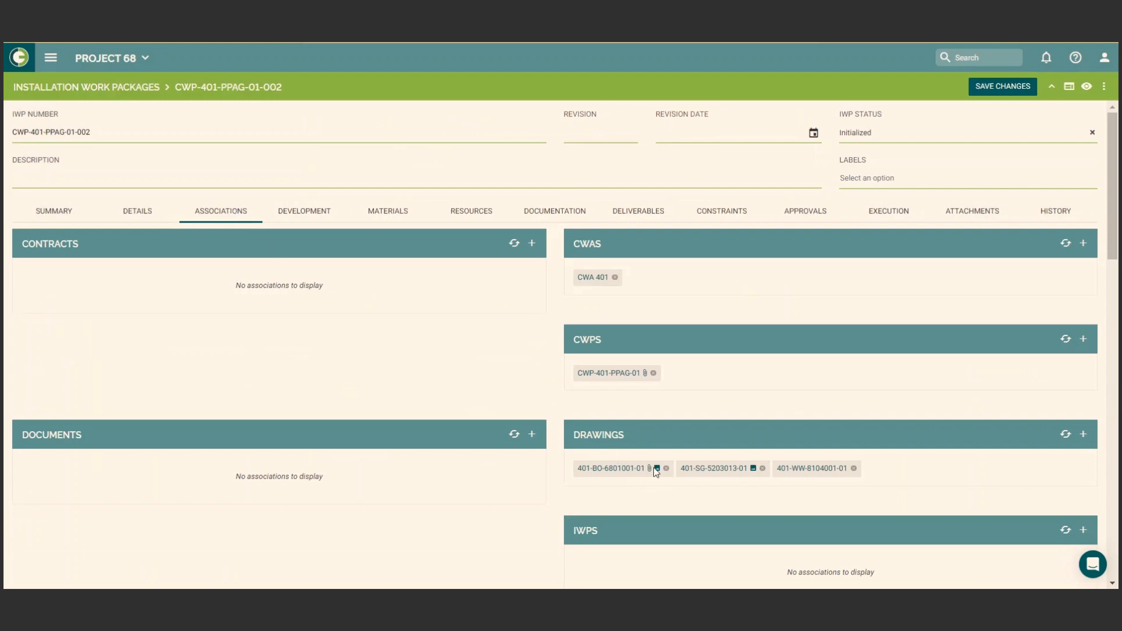
{"action": "left_click", "coordinate": [656, 468]}
{"action": "left_click", "coordinate": [764, 479]}
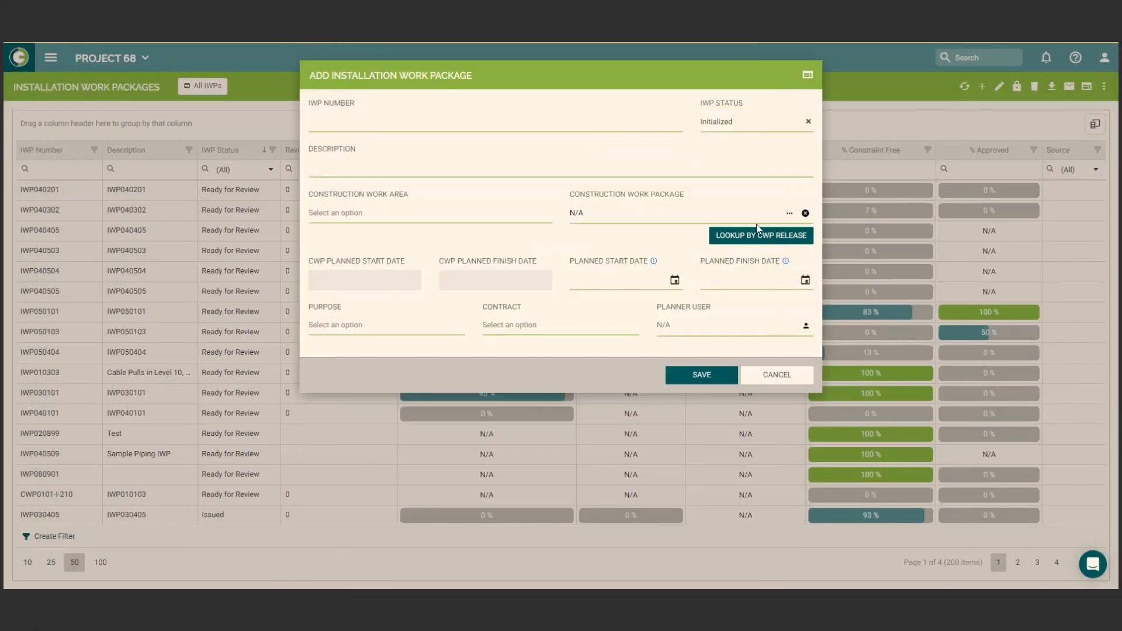
Add an installation work package for construction work package CWP0103 with purpose Electrical - Cable Pulls and save it
{"action": "left_click", "coordinate": [785, 215]}
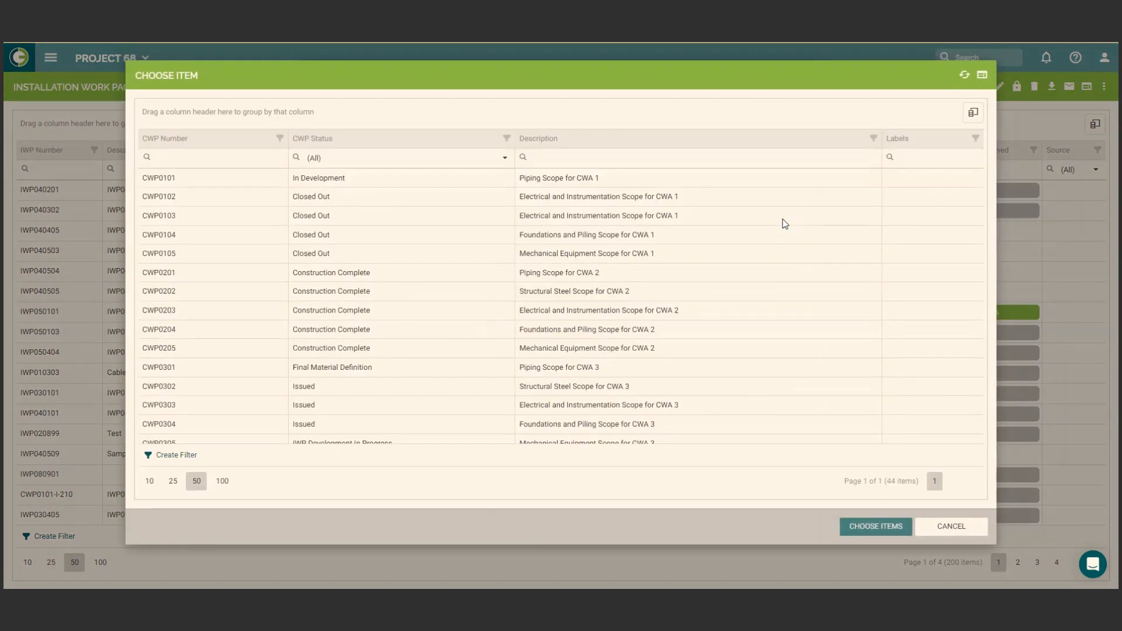
{"action": "double_click", "coordinate": [630, 216]}
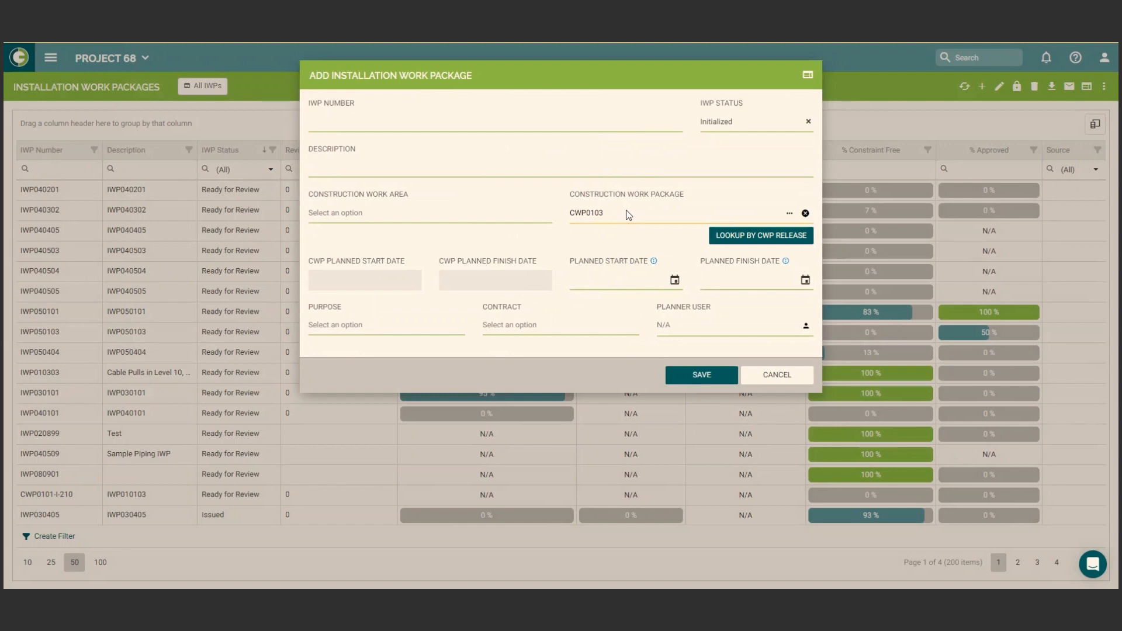
{"action": "left_click", "coordinate": [431, 330]}
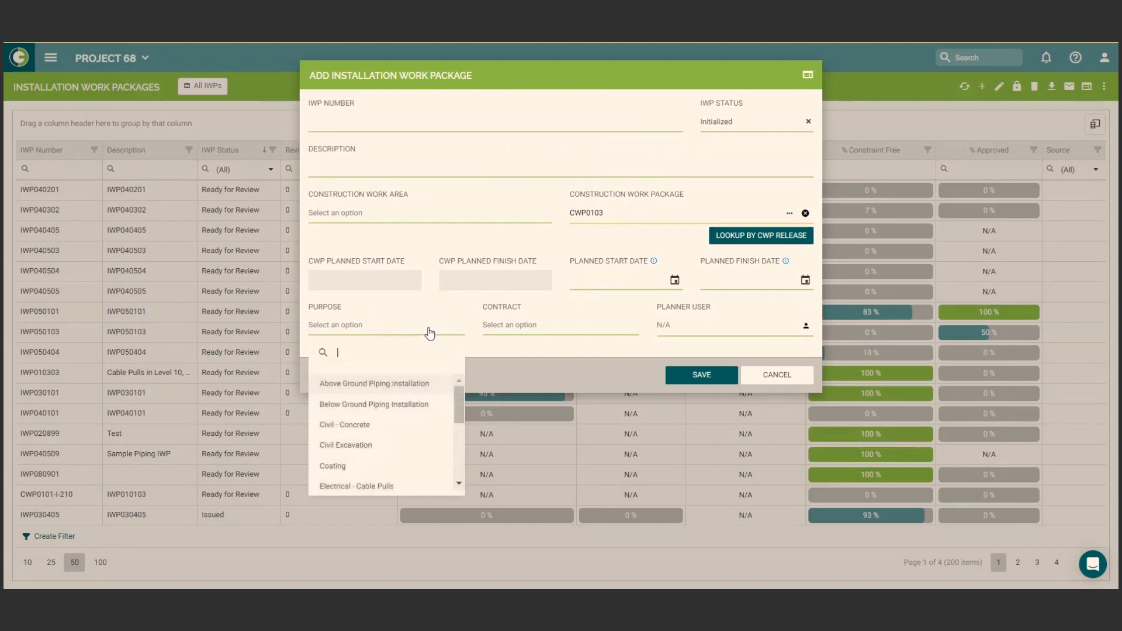
{"action": "scroll", "coordinate": [425, 409], "scroll_direction": "down", "scroll_amount": 3}
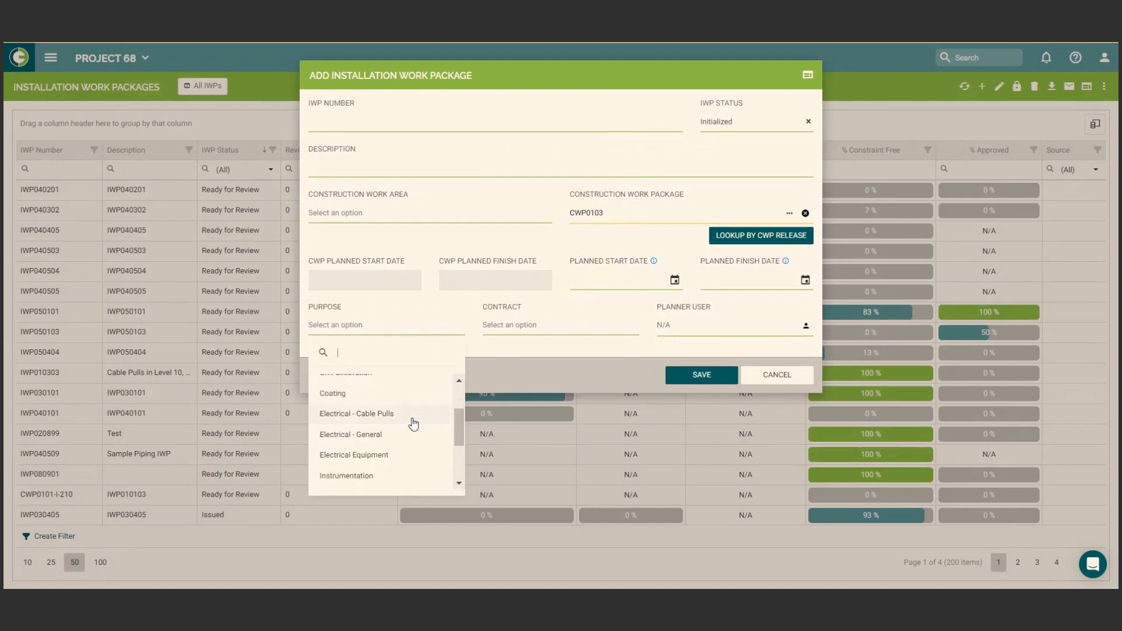
{"action": "left_click", "coordinate": [412, 415]}
{"action": "left_click", "coordinate": [682, 379]}
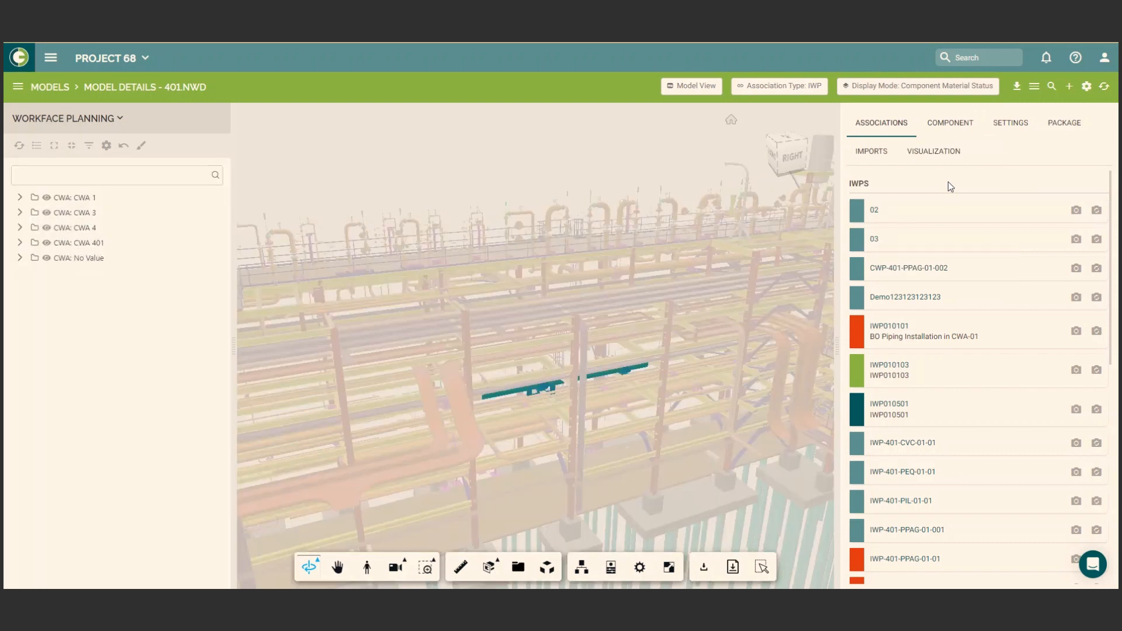
Colour the model by Constraint Status and inspect the at-risk, in-progress and urgent areas of the structure
{"action": "left_click", "coordinate": [928, 153]}
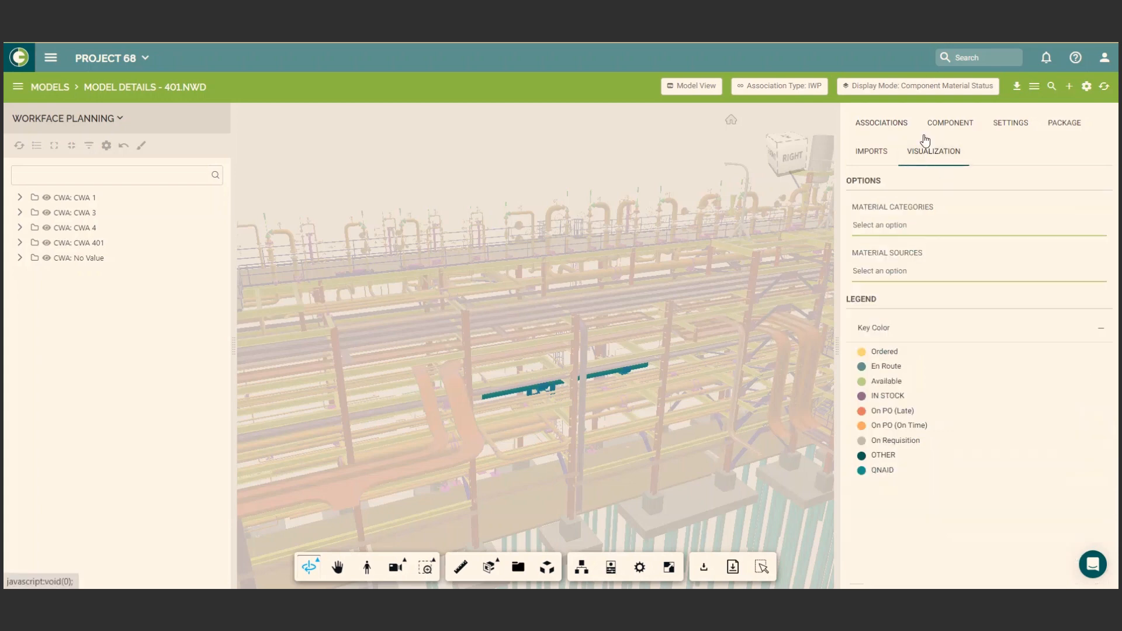
{"action": "left_click", "coordinate": [919, 88]}
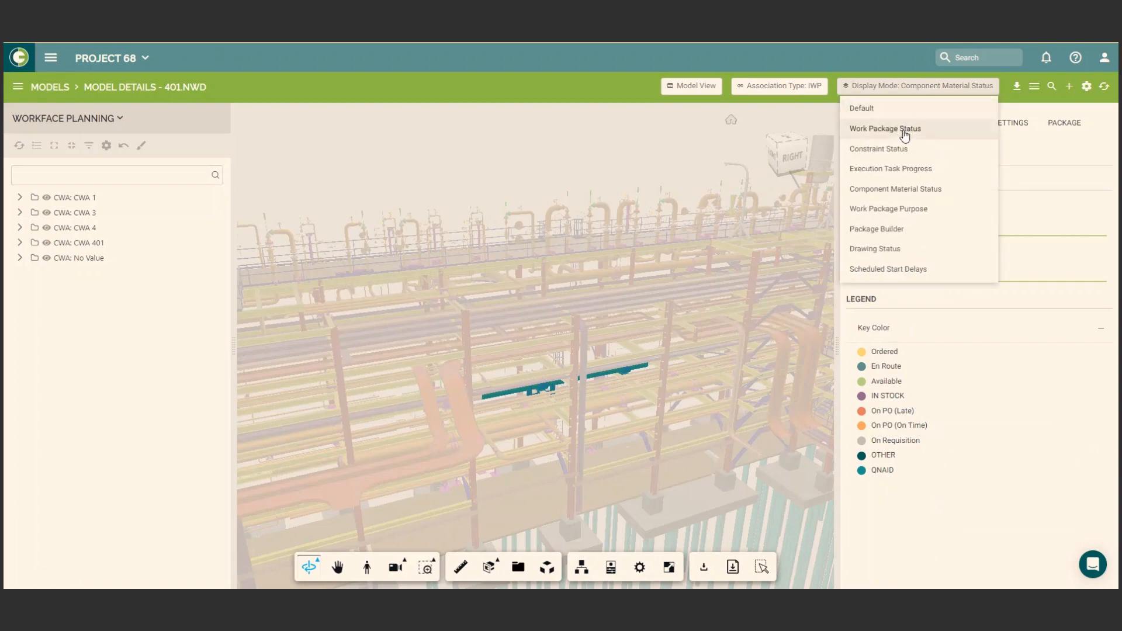
{"action": "left_click", "coordinate": [897, 149]}
{"action": "scroll", "coordinate": [706, 352], "scroll_direction": "down", "scroll_amount": 5}
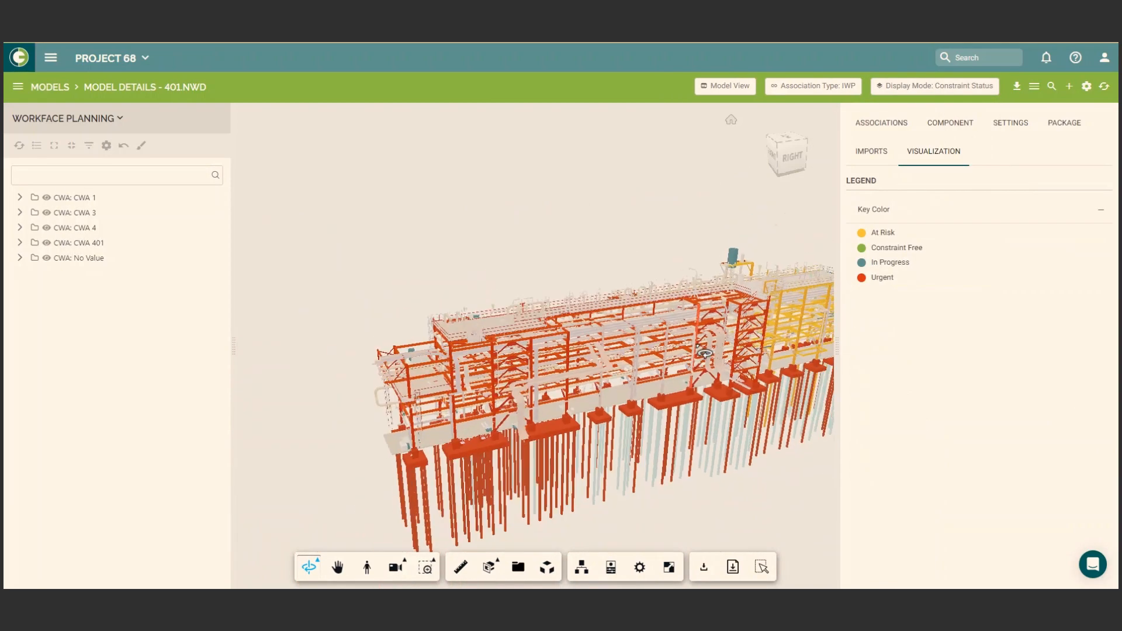
{"action": "left_click_drag", "start_coordinate": [755, 434], "coordinate": [624, 419]}
{"action": "scroll", "coordinate": [690, 366], "scroll_direction": "up", "scroll_amount": 10}
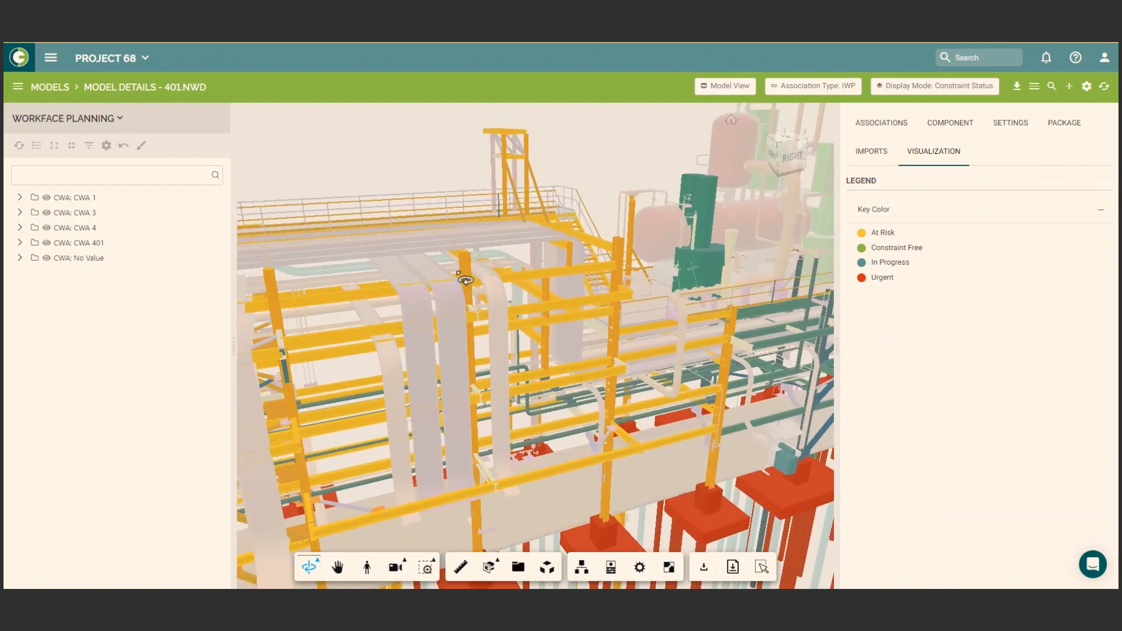
Isolate area CWA 401 in the model and show only its group listed directly below Foundation
{"action": "left_click", "coordinate": [49, 244]}
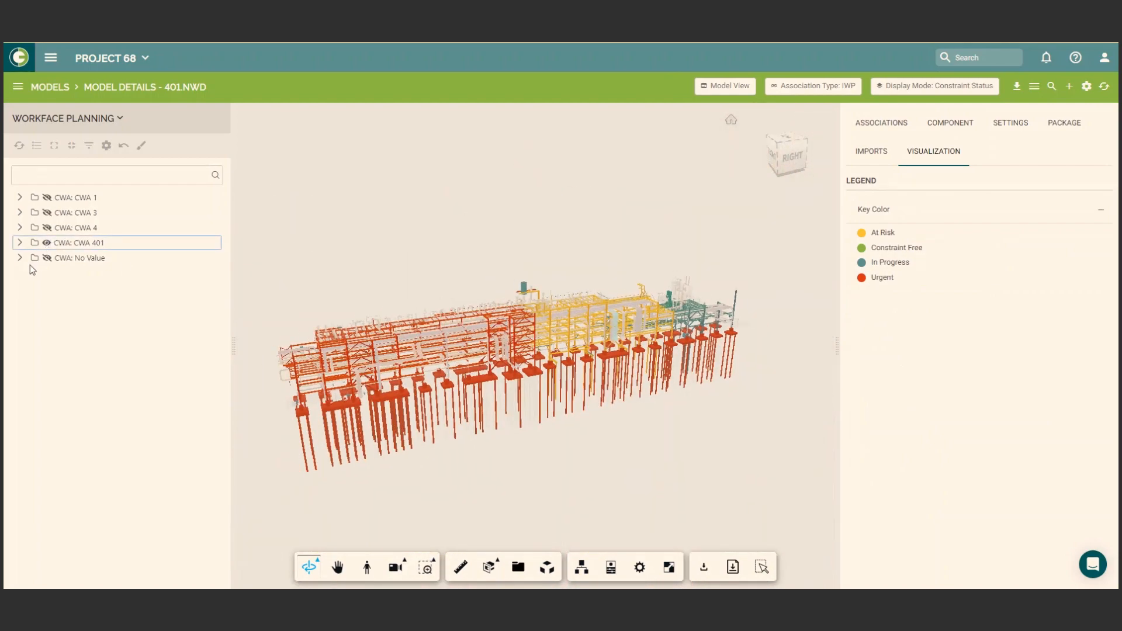
{"action": "left_click", "coordinate": [19, 243]}
{"action": "left_click", "coordinate": [65, 302]}
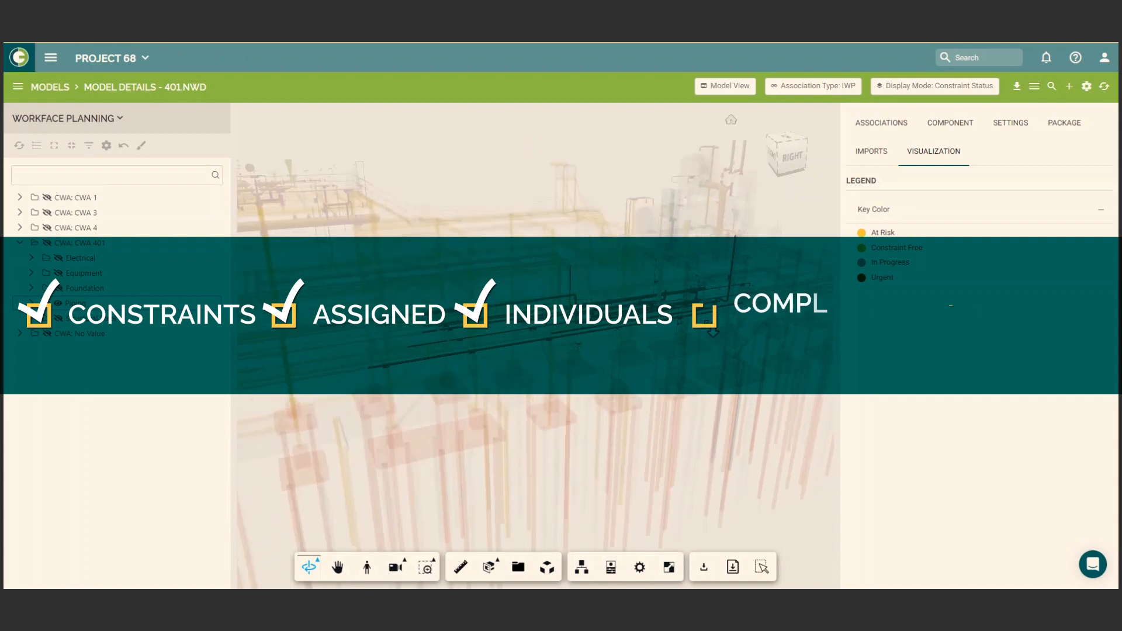
{"action": "scroll", "coordinate": [303, 379], "scroll_direction": "down", "scroll_amount": 5}
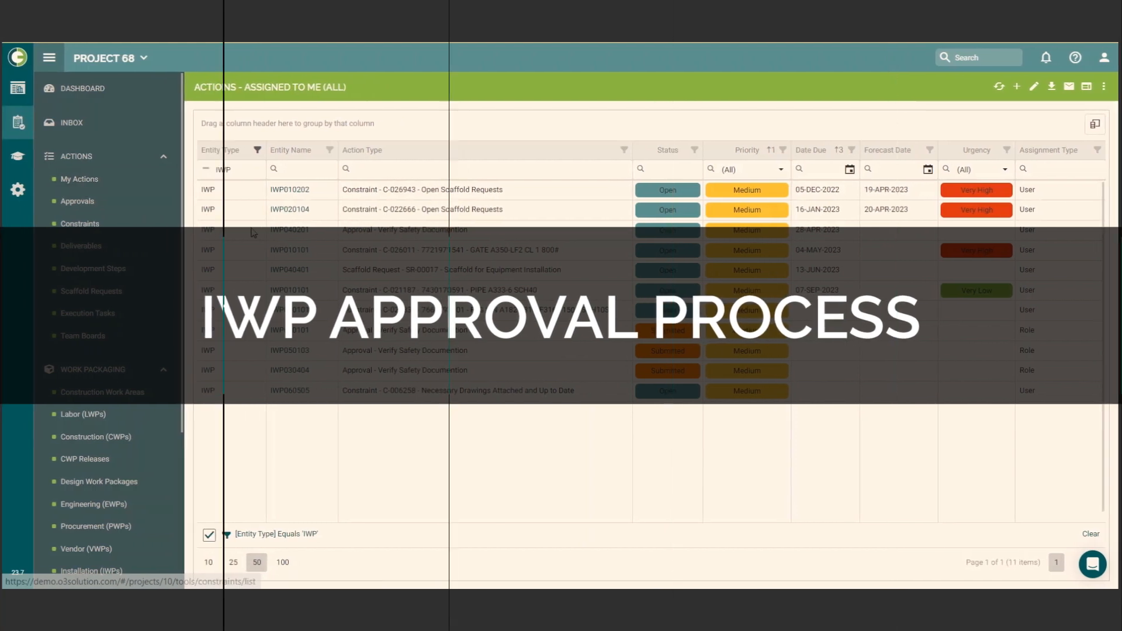
Open IWP040201 from the assigned actions, check its safety documents, and submit and approve the Verify Safety Documentation approval
{"action": "left_click", "coordinate": [280, 231]}
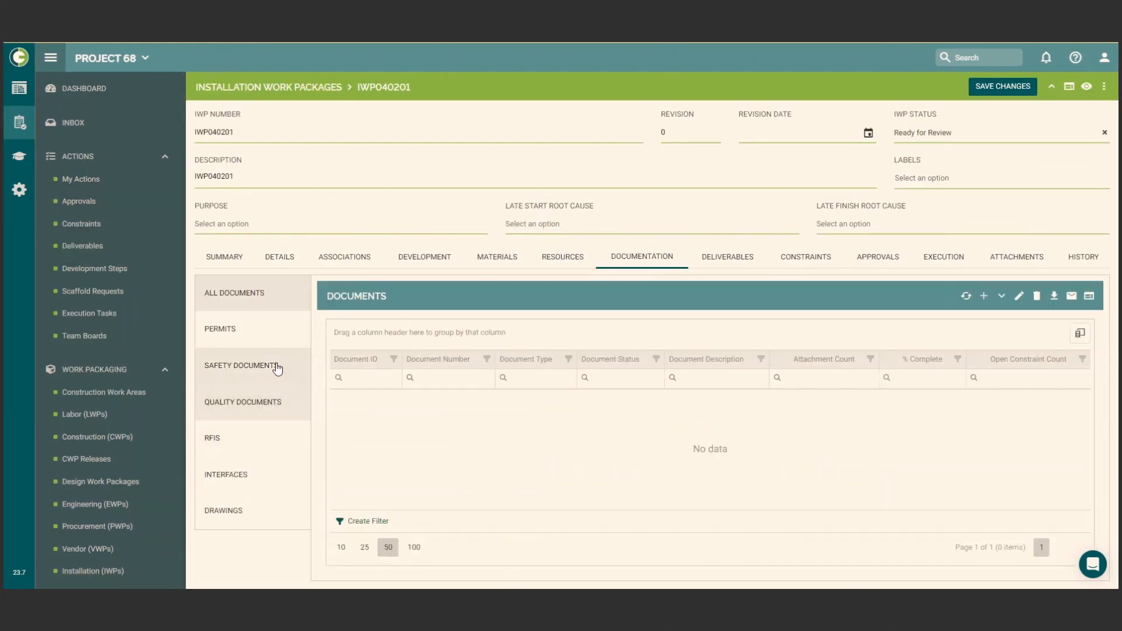
{"action": "left_click", "coordinate": [277, 368]}
{"action": "left_click", "coordinate": [870, 261]}
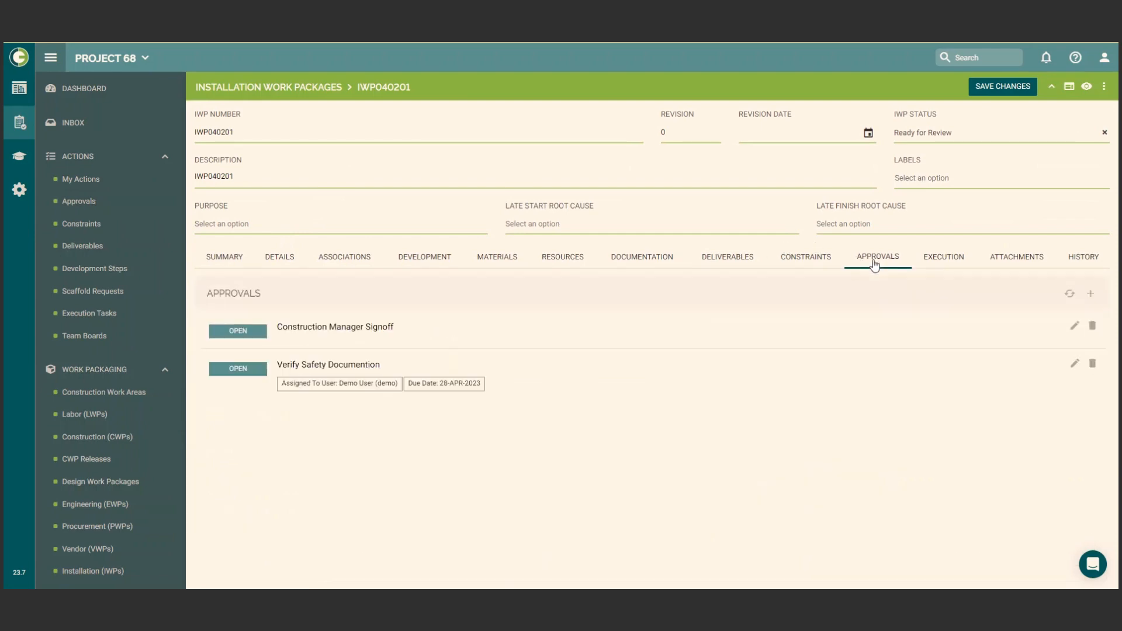
{"action": "left_click", "coordinate": [1074, 363]}
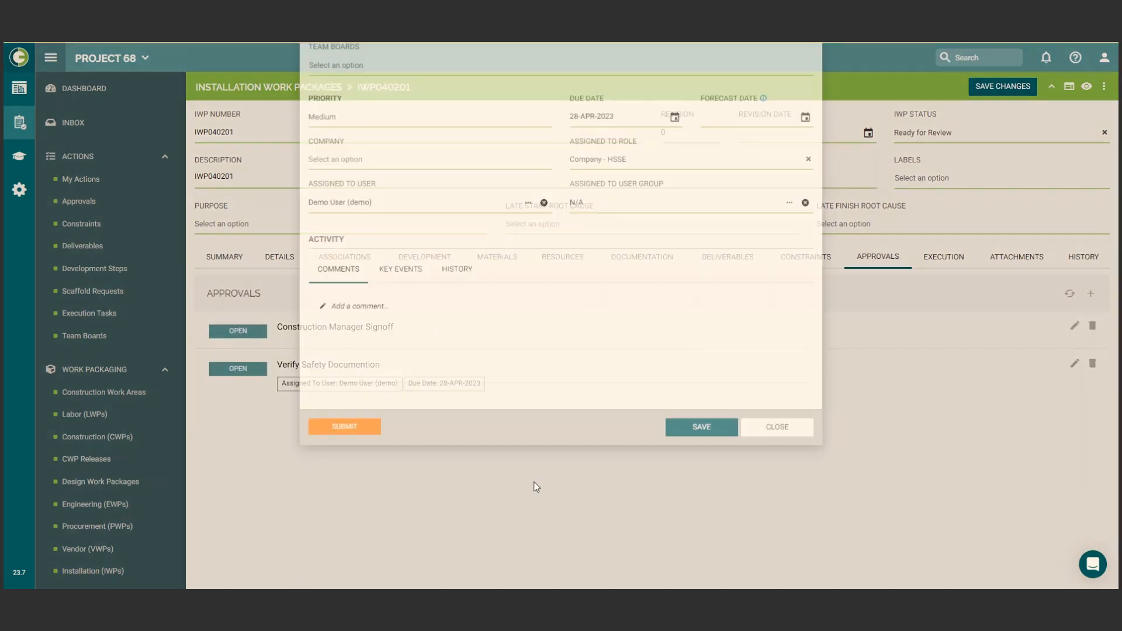
{"action": "left_click", "coordinate": [377, 529]}
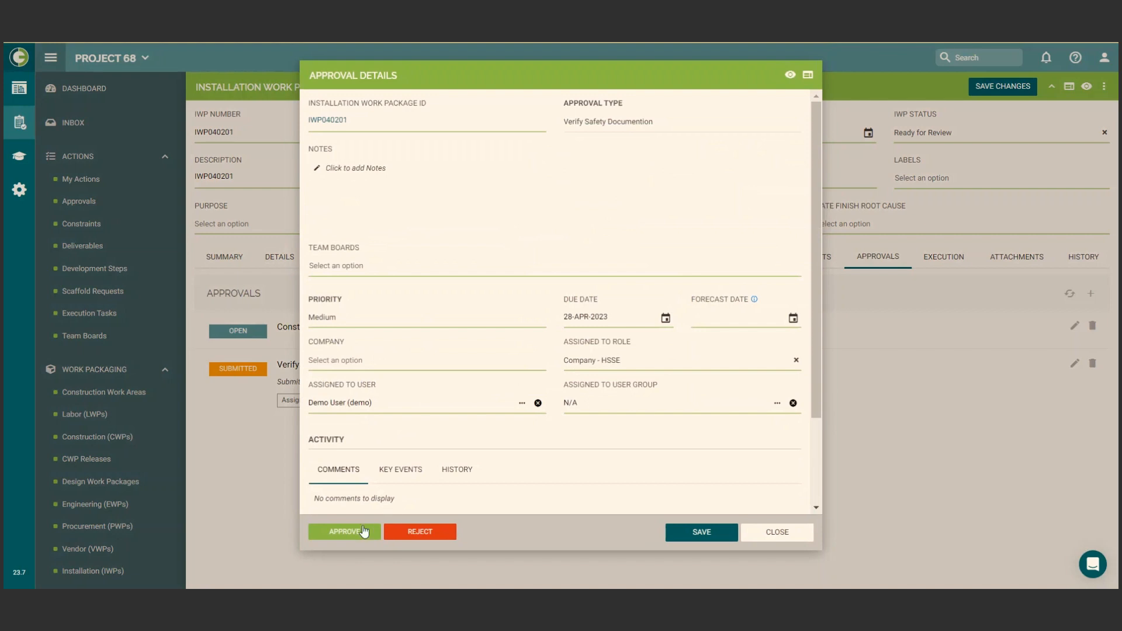
{"action": "left_click", "coordinate": [363, 529]}
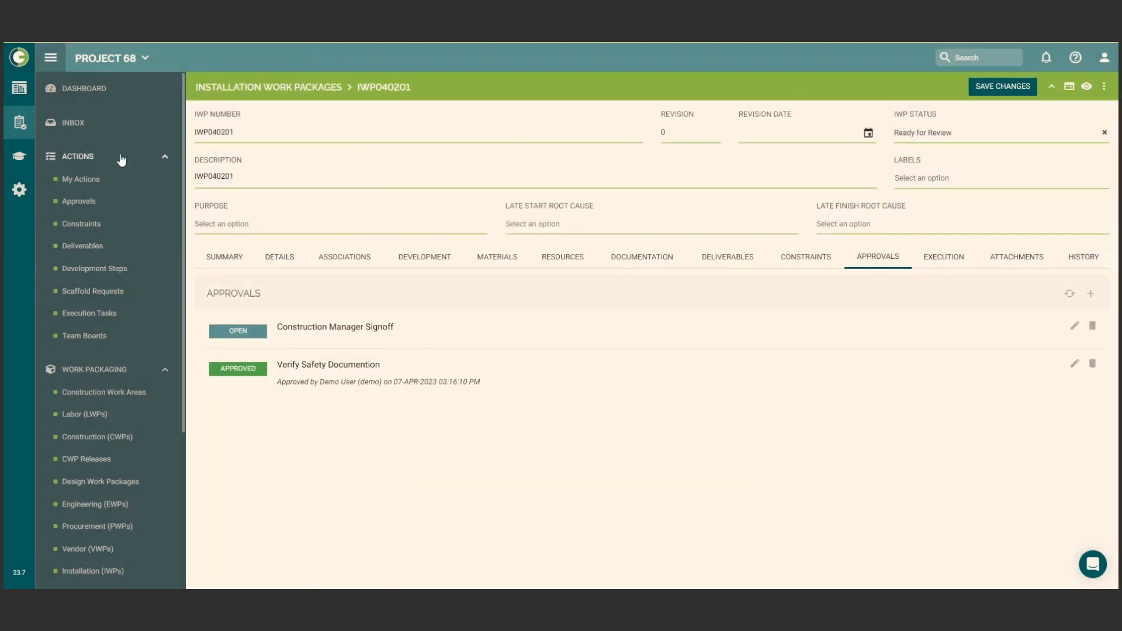
Show the installation work packages in the Gantt view with the relationships between packages displayed
{"action": "left_click", "coordinate": [88, 184]}
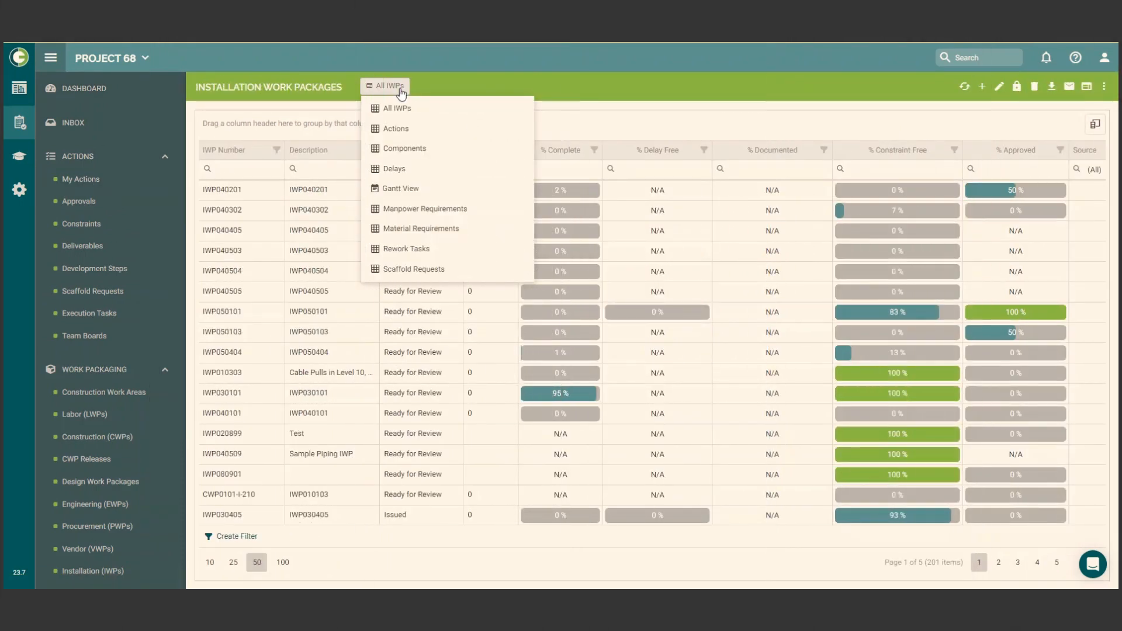
{"action": "left_click", "coordinate": [409, 188]}
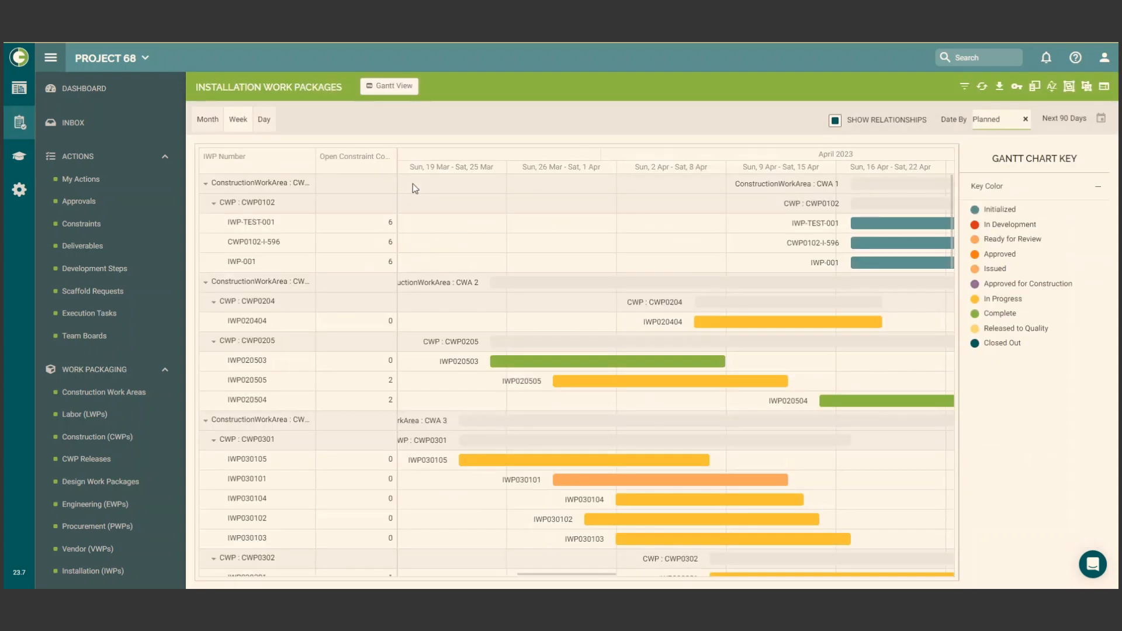
{"action": "scroll", "coordinate": [414, 191], "scroll_direction": "down", "scroll_amount": 5}
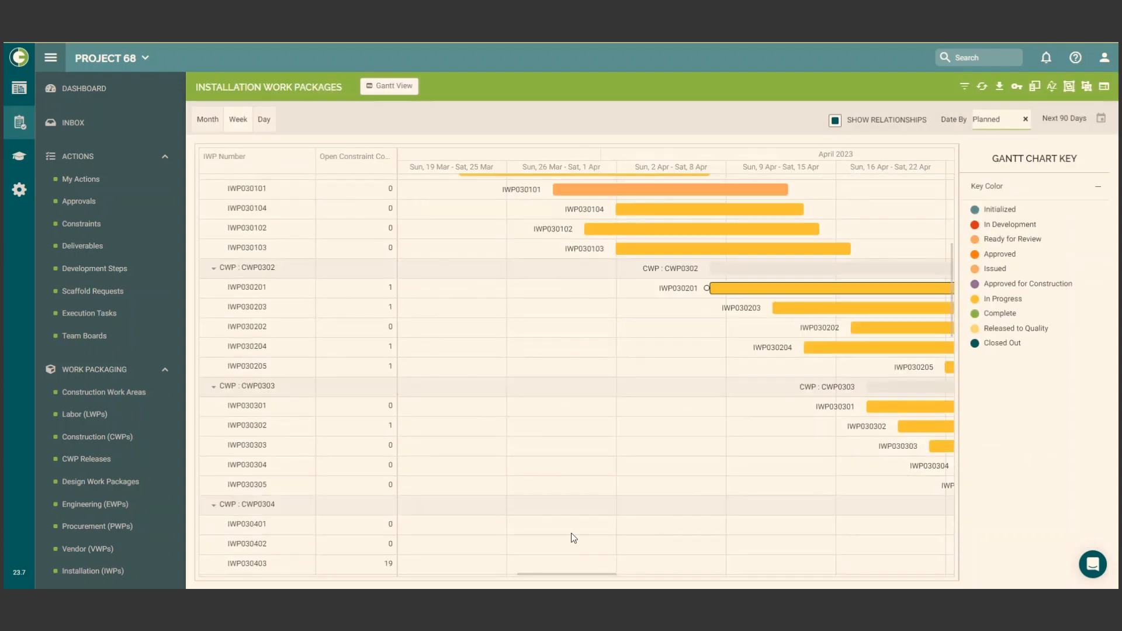
{"action": "left_click_drag", "start_coordinate": [536, 575], "coordinate": [583, 575]}
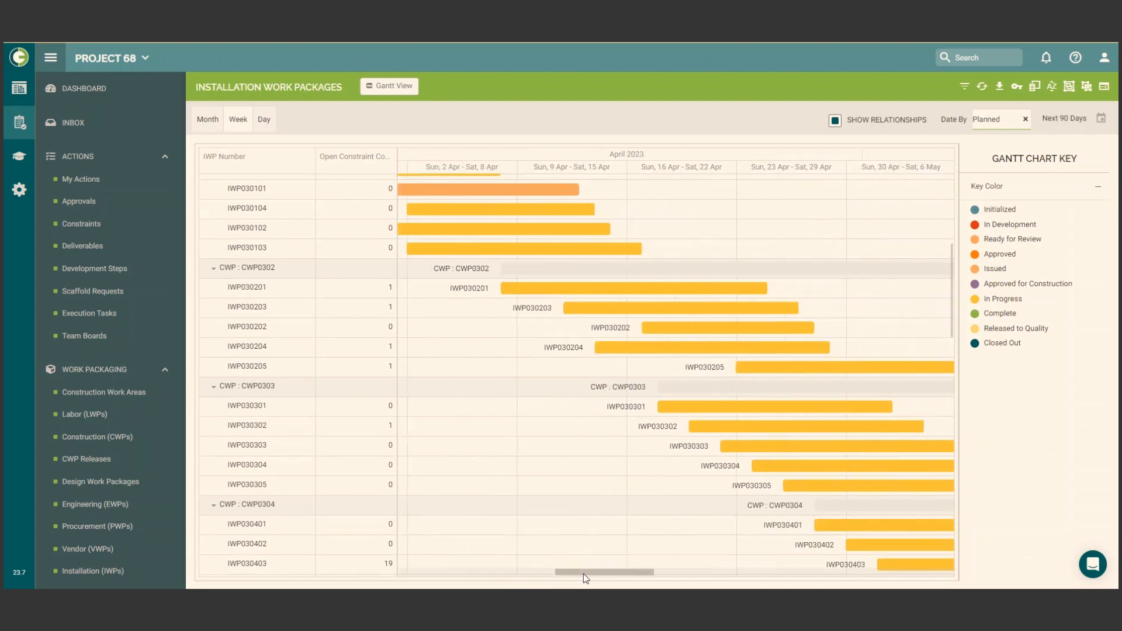
{"action": "left_click", "coordinate": [835, 122]}
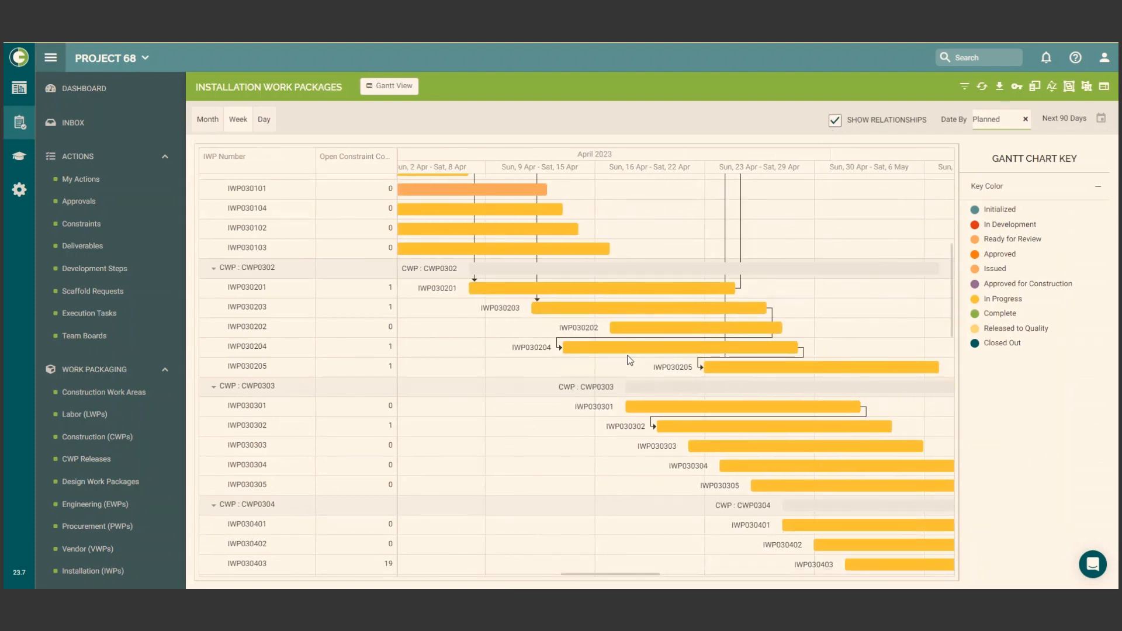
Reschedule IWP030204 about two weeks later to follow IWP030203, and move IWP030205 to start after IWP030204 ends
{"action": "left_click_drag", "start_coordinate": [626, 354], "coordinate": [844, 351]}
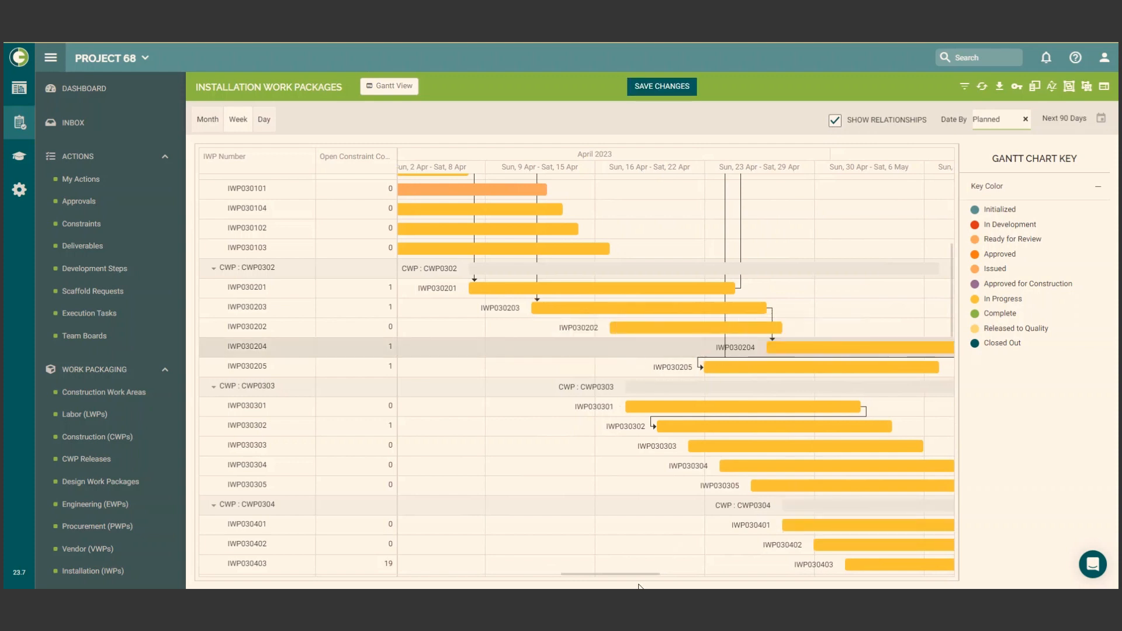
{"action": "left_click_drag", "start_coordinate": [643, 572], "coordinate": [715, 572]}
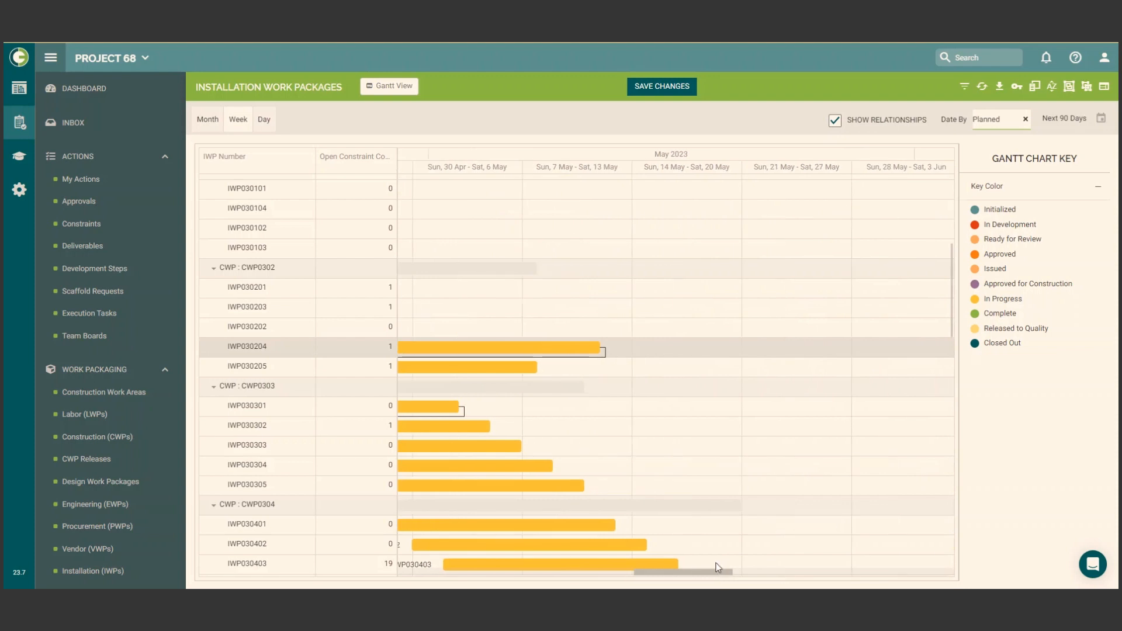
{"action": "left_click_drag", "start_coordinate": [535, 367], "coordinate": [931, 364]}
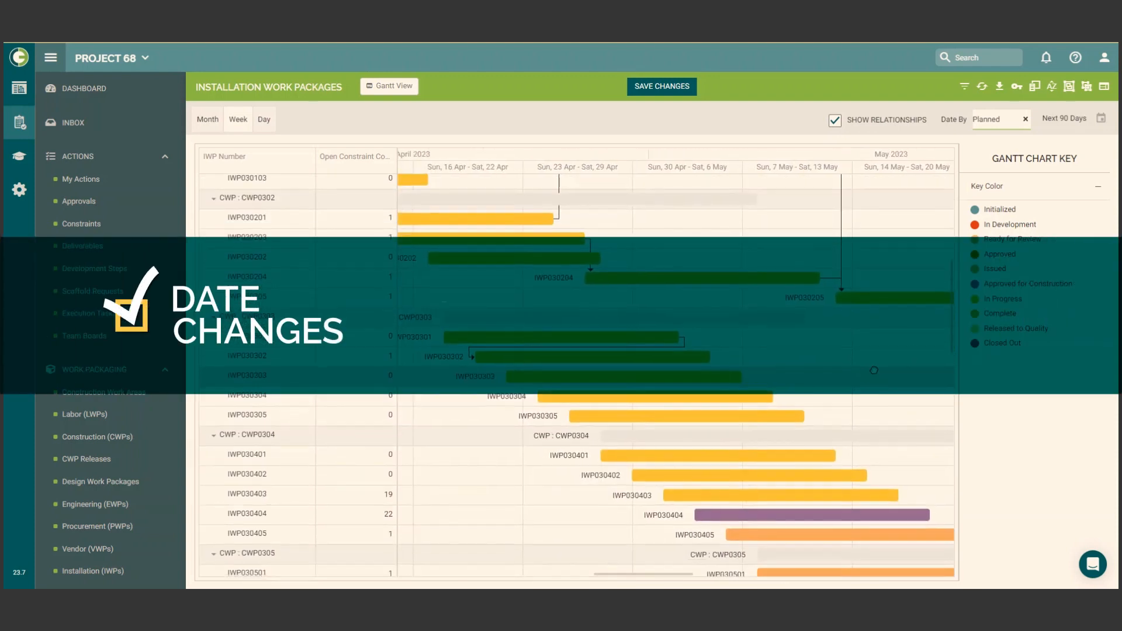
{"action": "left_click_drag", "start_coordinate": [656, 352], "coordinate": [880, 320]}
{"action": "left_click_drag", "start_coordinate": [803, 398], "coordinate": [665, 221]}
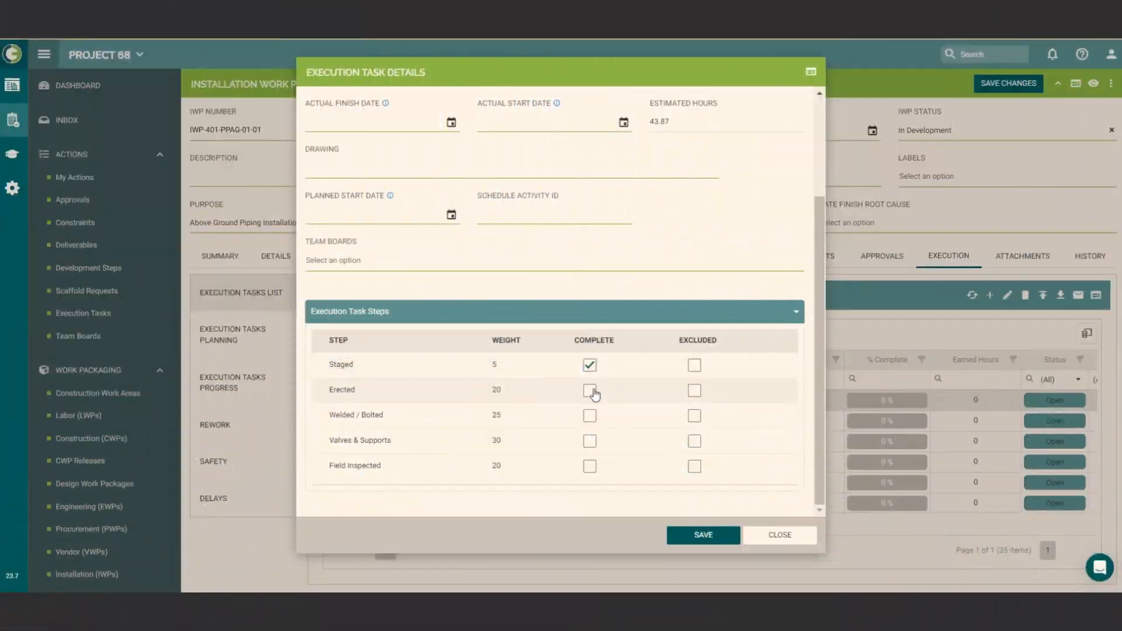
{"action": "left_click", "coordinate": [591, 391]}
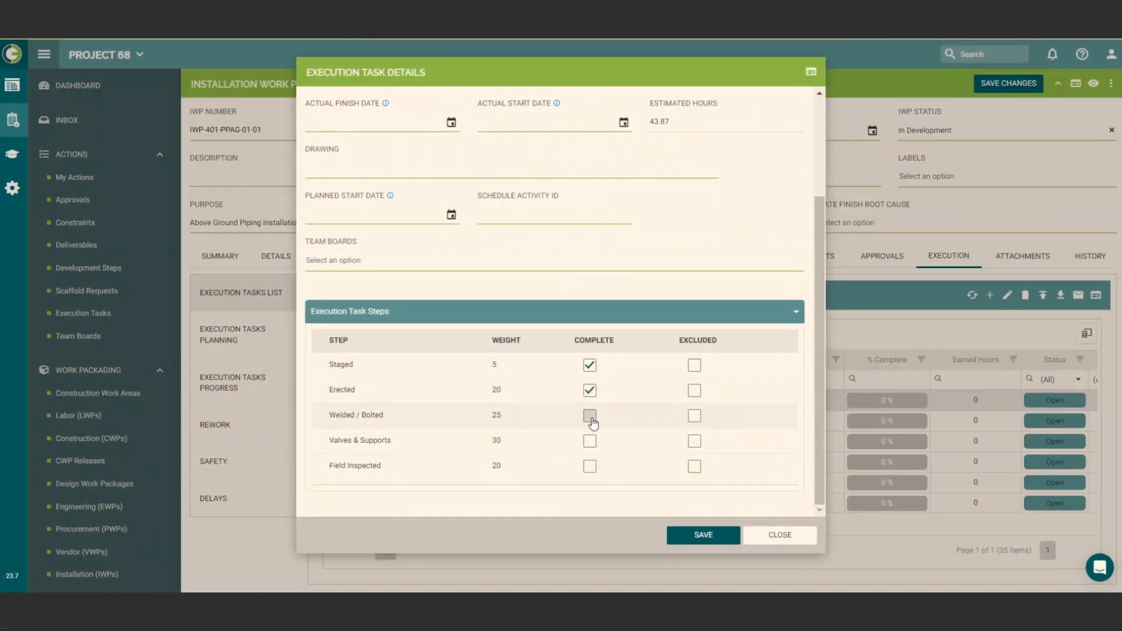
{"action": "left_click", "coordinate": [590, 416]}
{"action": "left_click", "coordinate": [592, 444]}
{"action": "left_click", "coordinate": [591, 466]}
{"action": "left_click", "coordinate": [695, 544]}
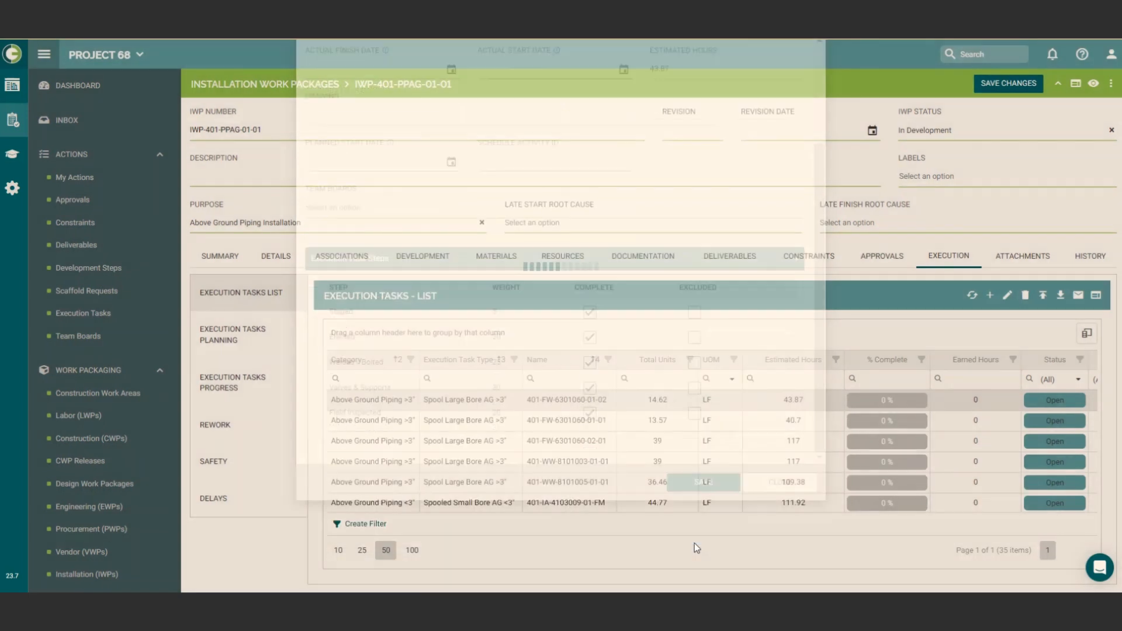
{"action": "left_click", "coordinate": [289, 390]}
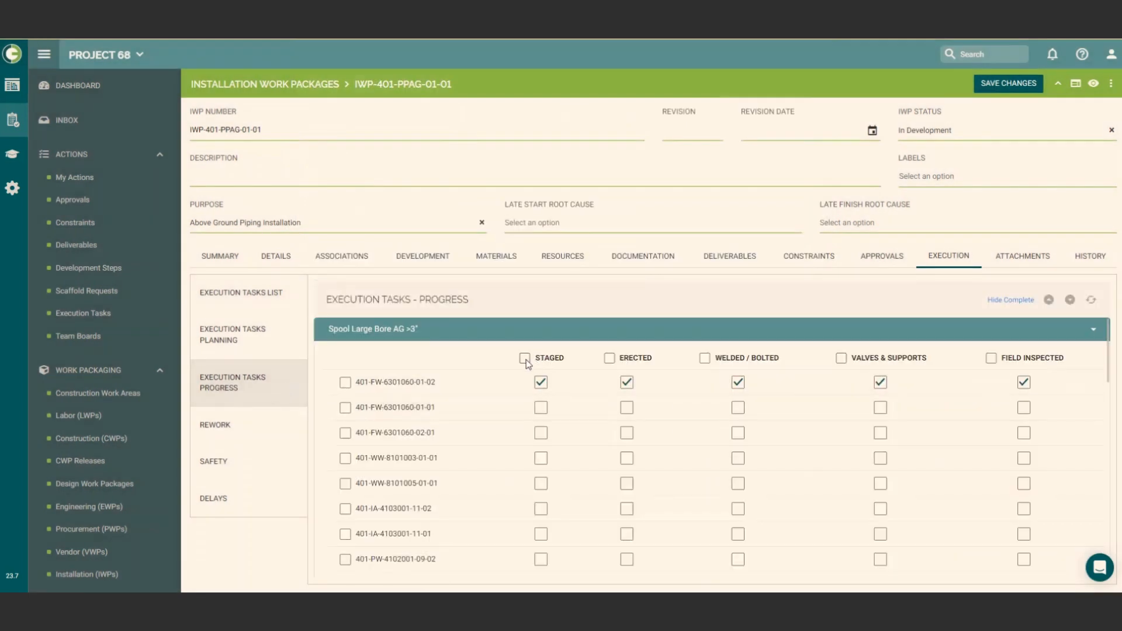
{"action": "left_click", "coordinate": [525, 358]}
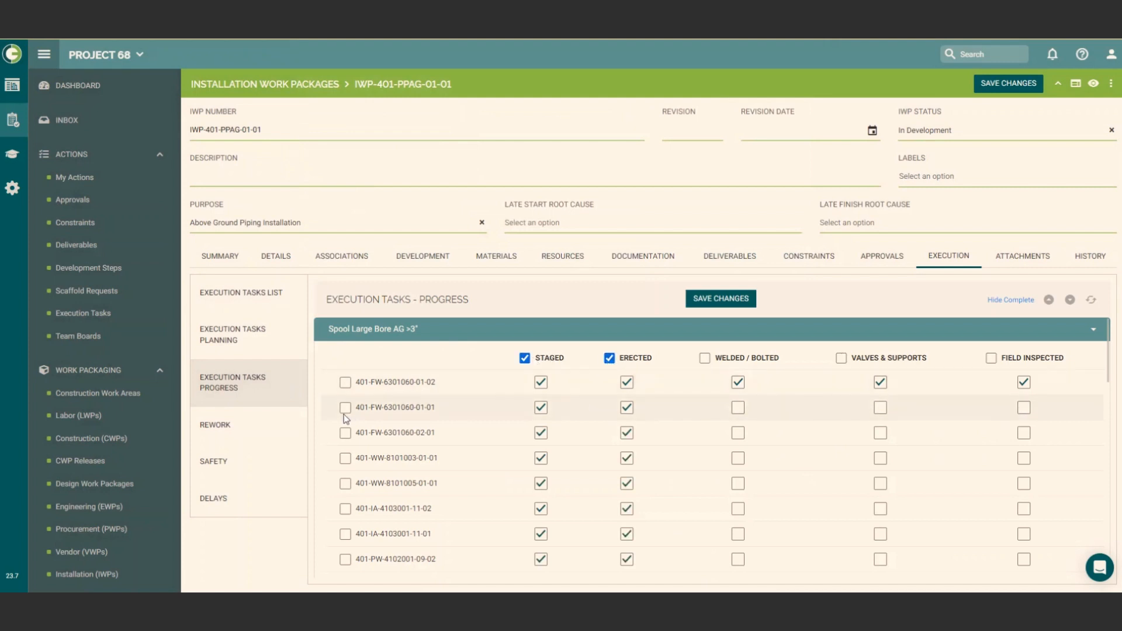
{"action": "left_click", "coordinate": [345, 433]}
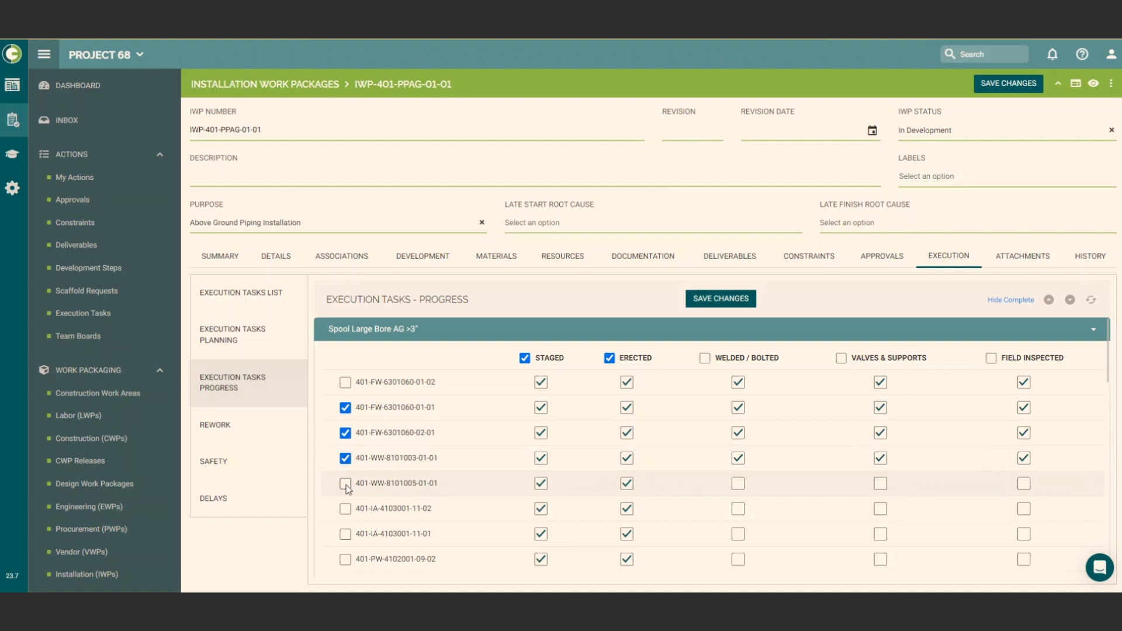
{"action": "left_click", "coordinate": [738, 509]}
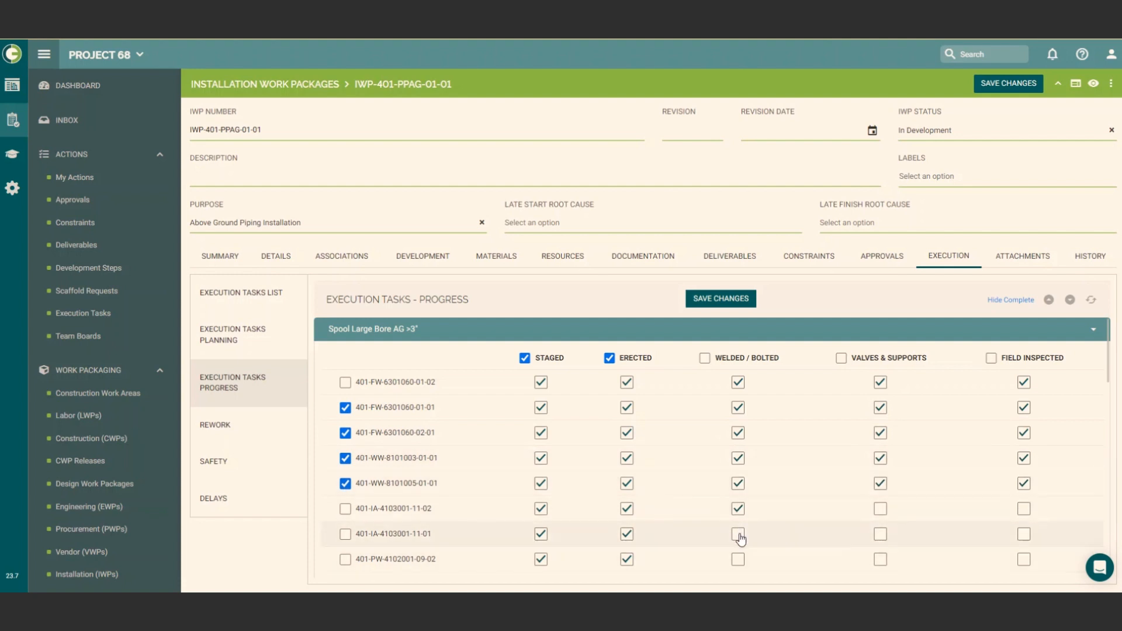
{"action": "left_click", "coordinate": [880, 508]}
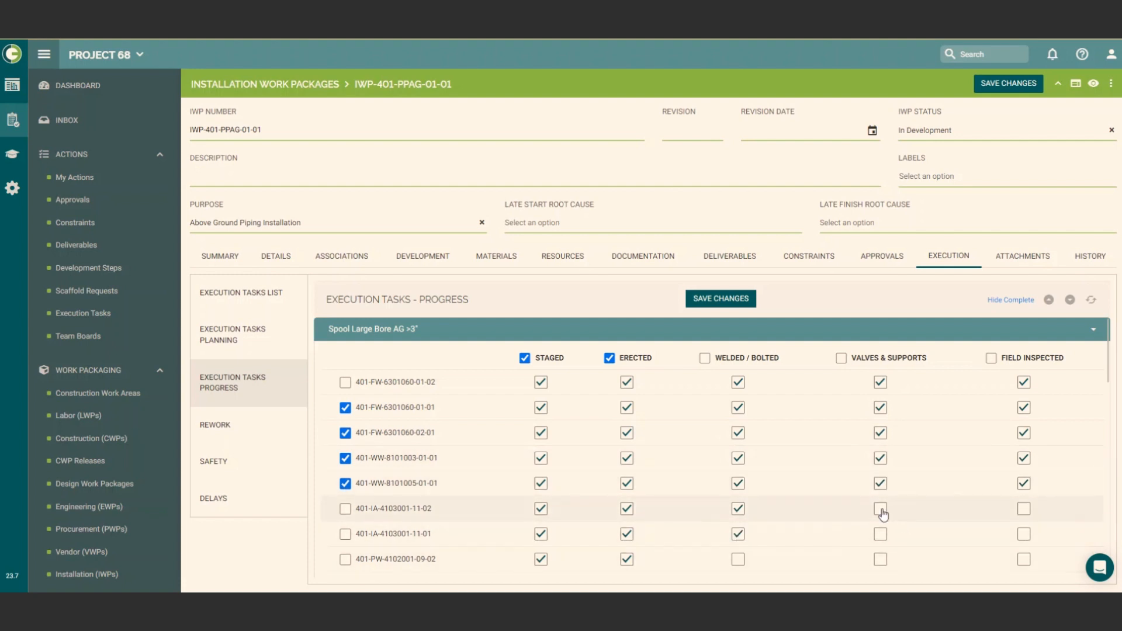
{"action": "left_click", "coordinate": [726, 298]}
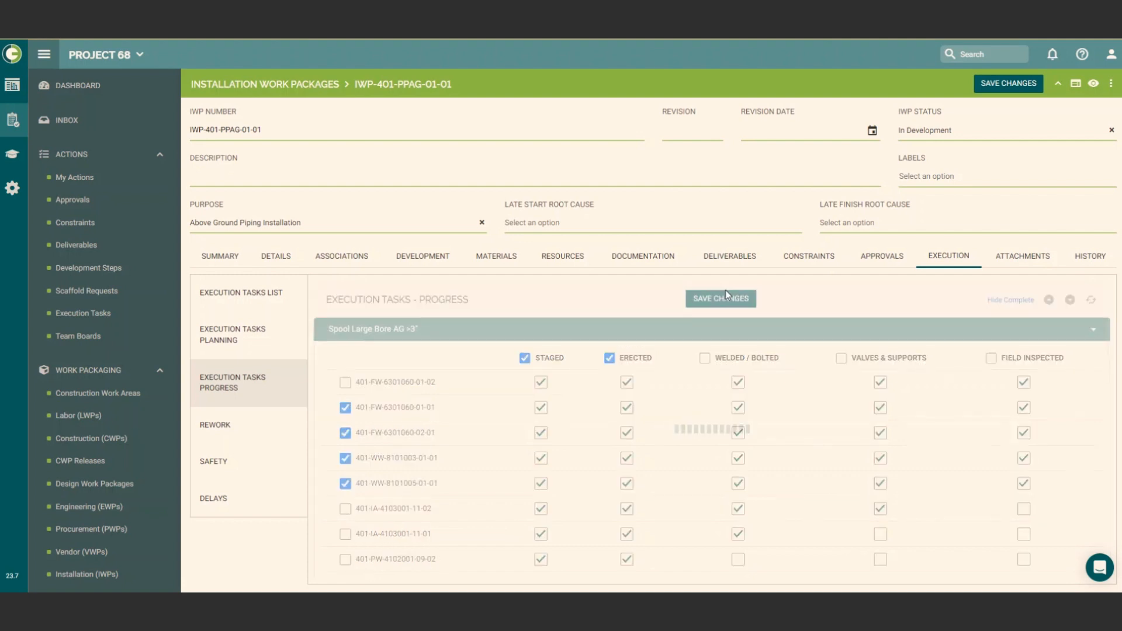
{"action": "left_click", "coordinate": [207, 295]}
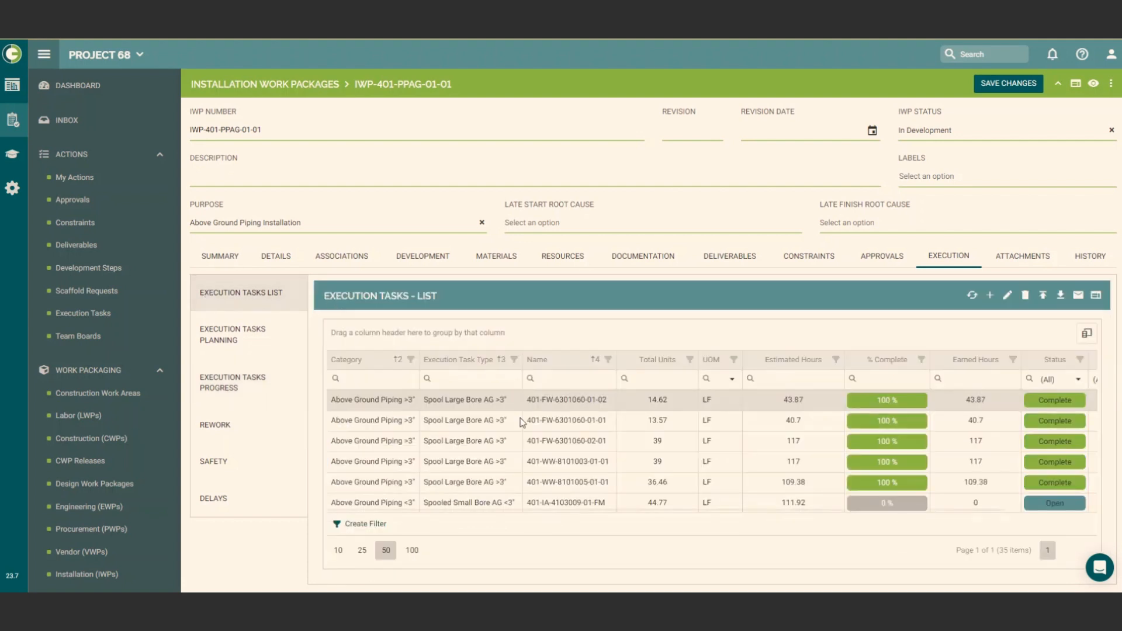
{"action": "scroll", "coordinate": [522, 420], "scroll_direction": "down", "scroll_amount": 5}
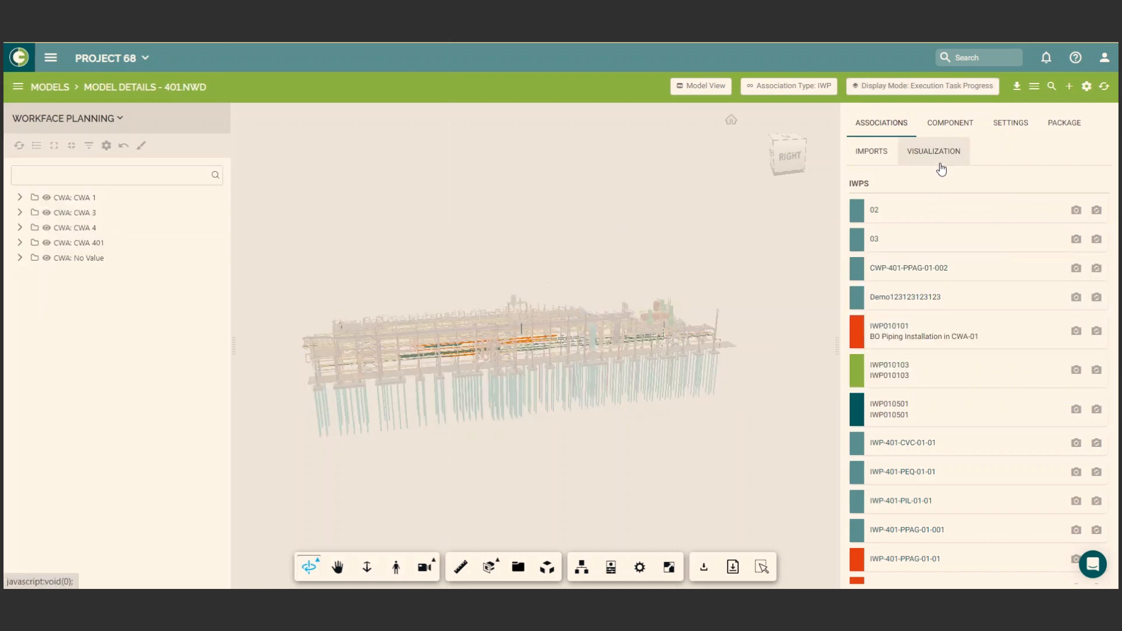
Set the model's execution task progress visualization to task type Spool Large Bore AG >3" and inspect the coloured components
{"action": "left_click", "coordinate": [933, 151]}
{"action": "left_click", "coordinate": [928, 228]}
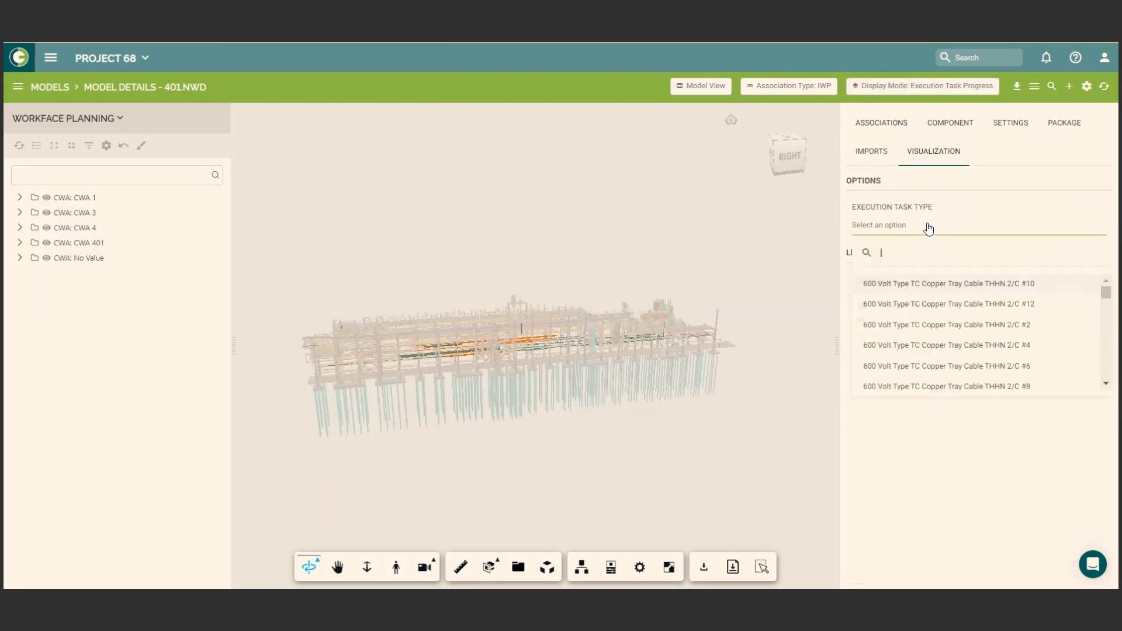
{"action": "type", "text": "spool"}
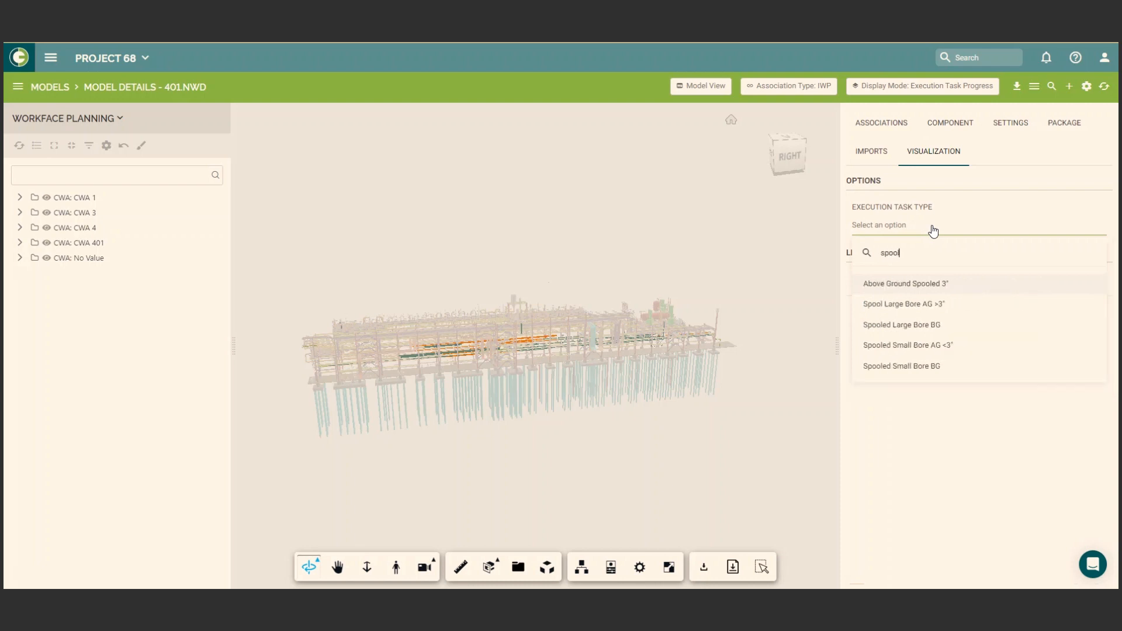
{"action": "left_click", "coordinate": [921, 303]}
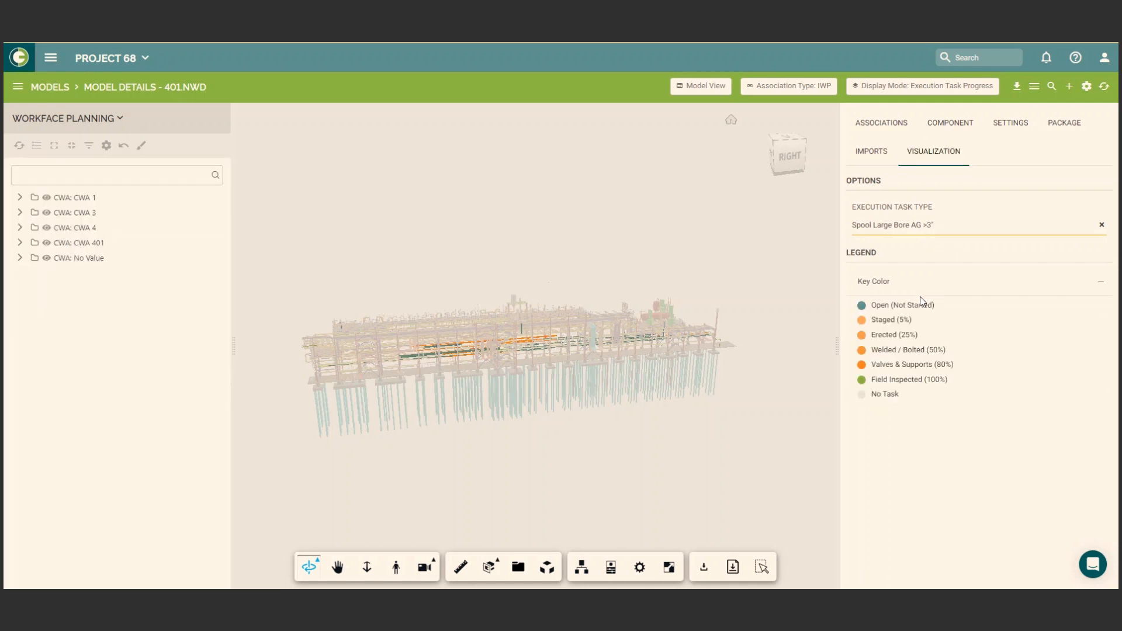
{"action": "scroll", "coordinate": [512, 369], "scroll_direction": "up", "scroll_amount": 6}
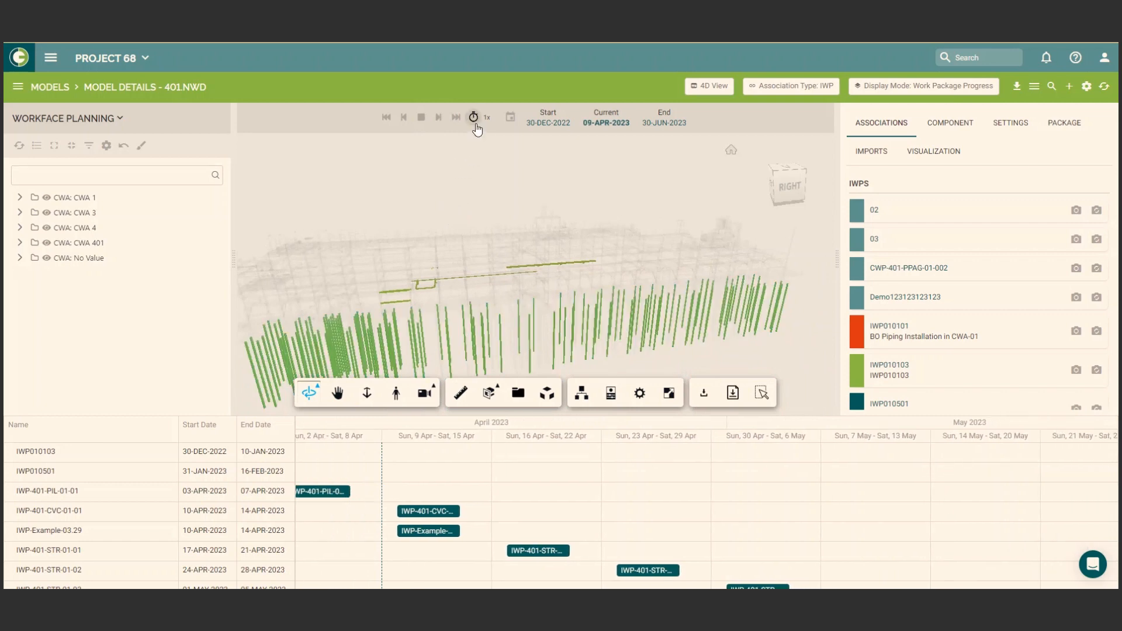
Run the 4D work package progress simulation at 2x speed, inspect the structure from several angles, and stop the playback
{"action": "left_click", "coordinate": [473, 117]}
{"action": "left_click", "coordinate": [430, 196]}
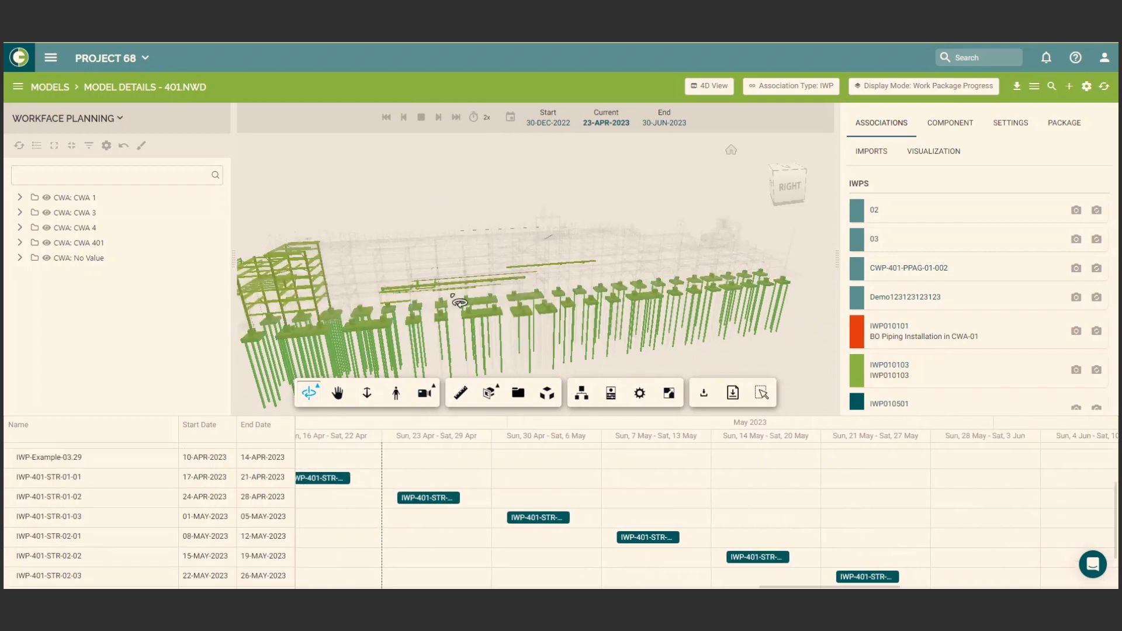
{"action": "left_click_drag", "start_coordinate": [440, 227], "coordinate": [513, 210]}
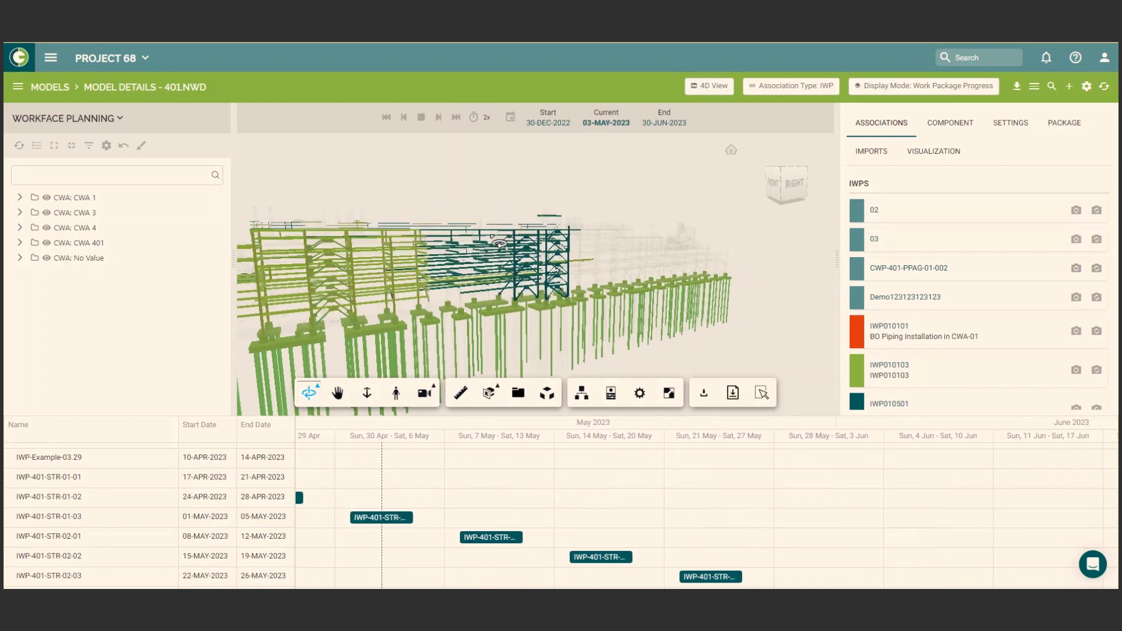
{"action": "left_click_drag", "start_coordinate": [616, 270], "coordinate": [558, 273]}
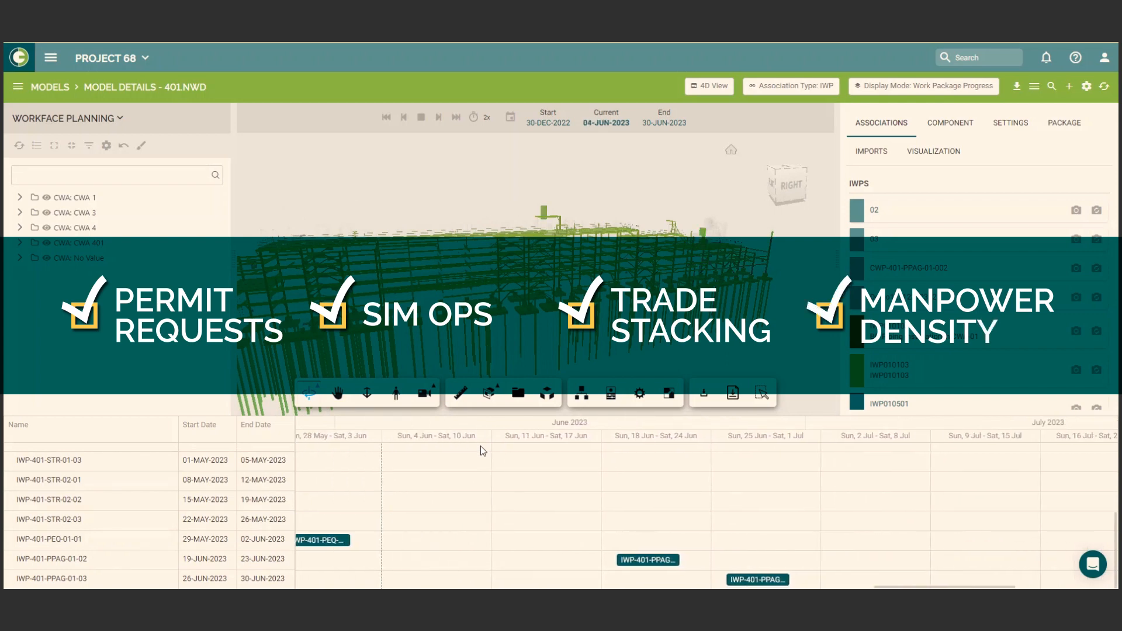
{"action": "left_click", "coordinate": [438, 117]}
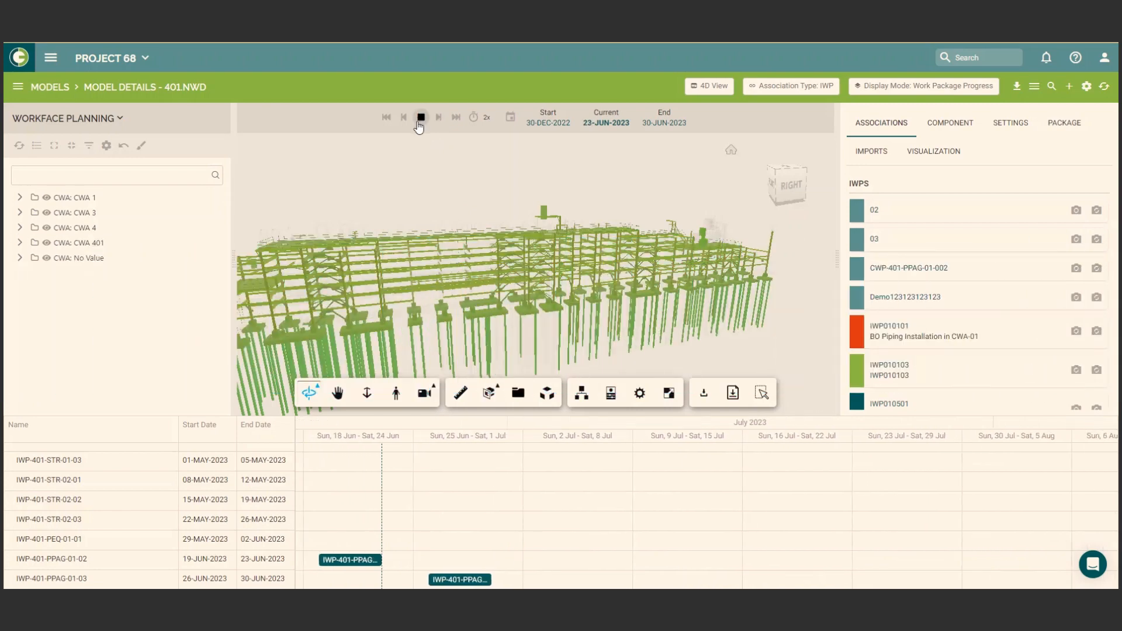
Display the colour legend for test work package status and inspect the coloured piping systems closely in the model
{"action": "scroll", "coordinate": [672, 267], "scroll_direction": "up", "scroll_amount": 7}
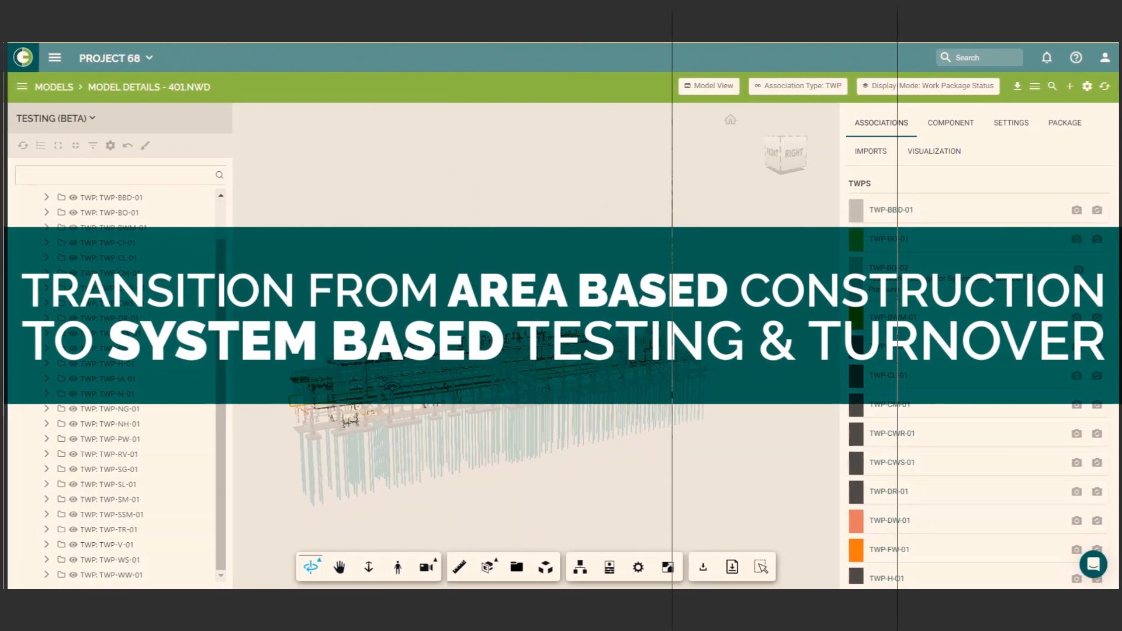
{"action": "scroll", "coordinate": [573, 442], "scroll_direction": "up", "scroll_amount": 4}
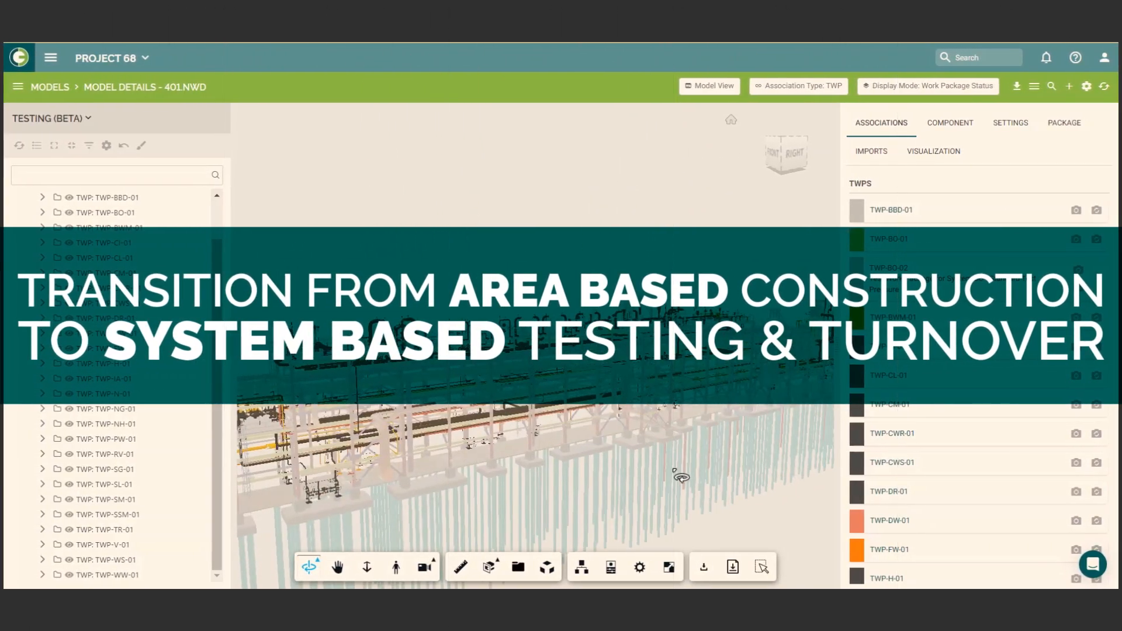
{"action": "left_click", "coordinate": [932, 154]}
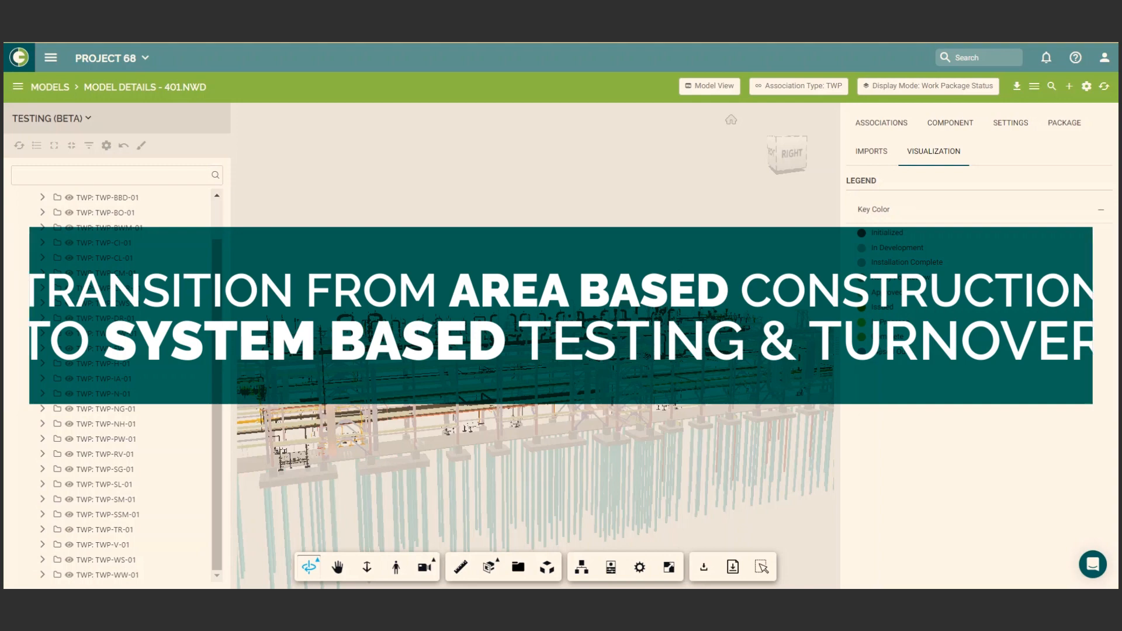
{"action": "scroll", "coordinate": [406, 476], "scroll_direction": "up", "scroll_amount": 3}
{"action": "scroll", "coordinate": [406, 475], "scroll_direction": "up", "scroll_amount": 2}
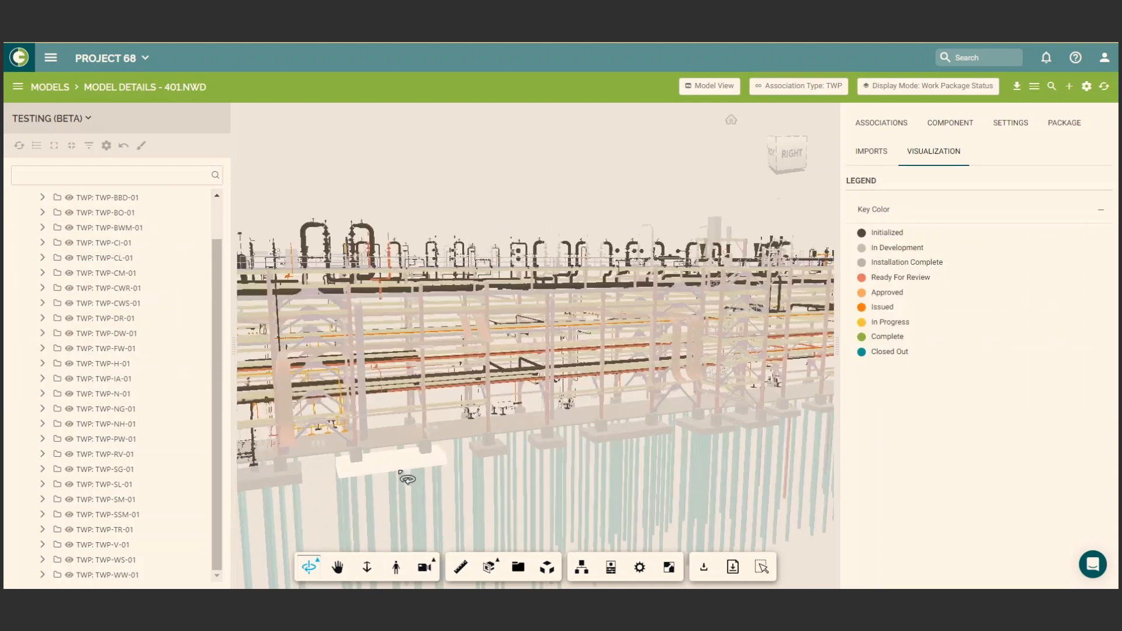
{"action": "scroll", "coordinate": [175, 406], "scroll_direction": "up", "scroll_amount": 3}
Isolate the TWP-BO-01 components in the model, select them, and assign them to the existing test work package TWP-BO-01
{"action": "double_click", "coordinate": [69, 257]}
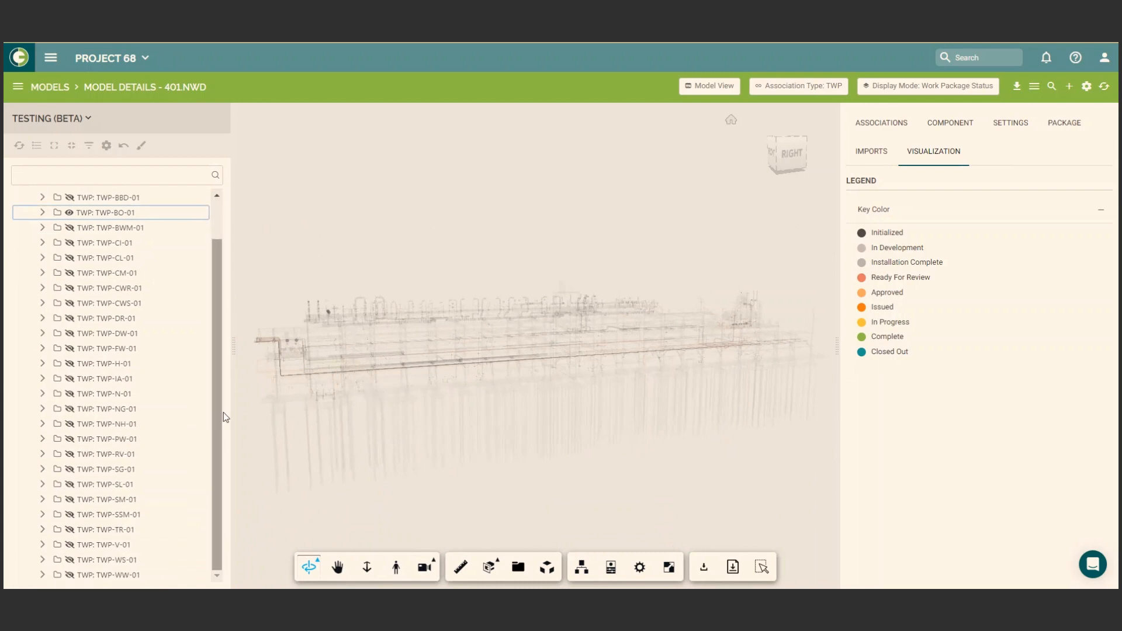
{"action": "left_click_drag", "start_coordinate": [249, 308], "coordinate": [821, 400]}
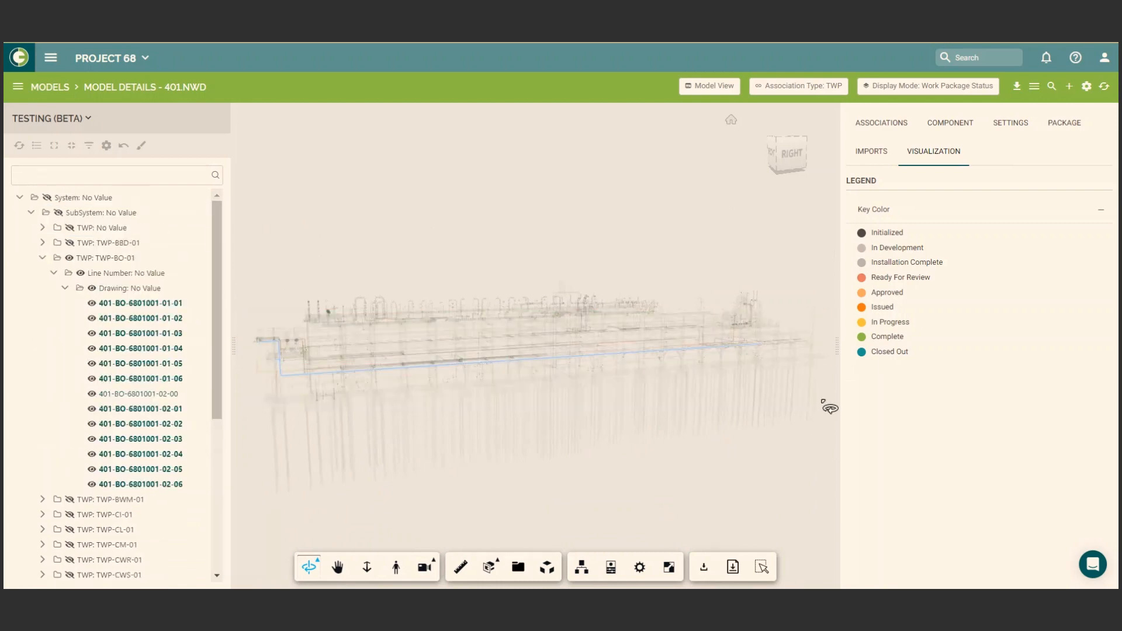
{"action": "left_click", "coordinate": [1070, 87]}
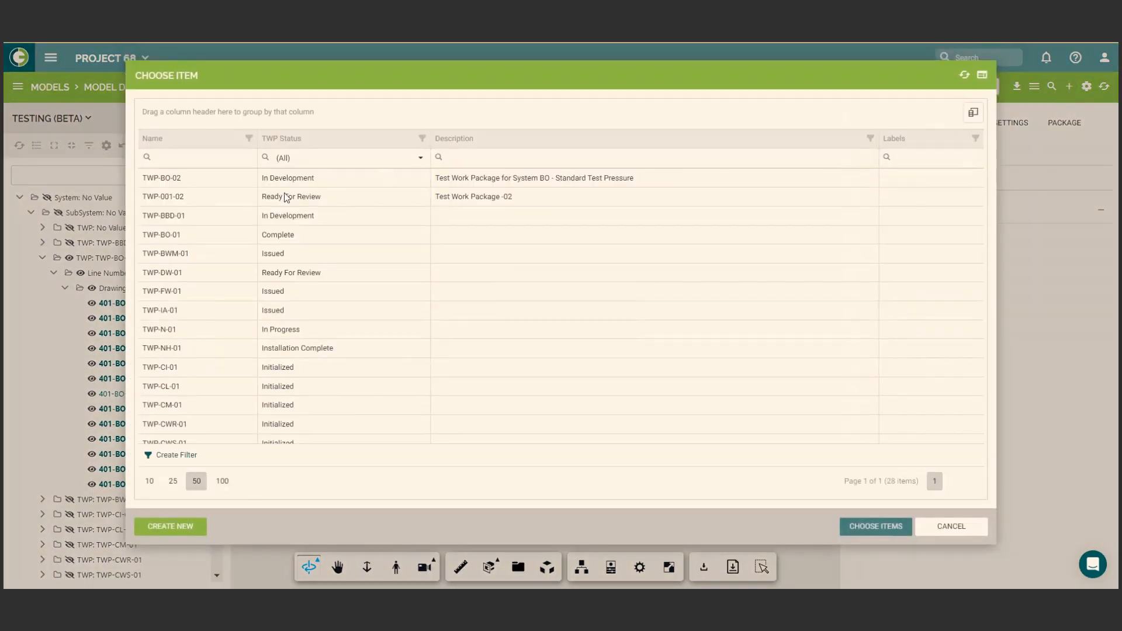
{"action": "left_click", "coordinate": [196, 236]}
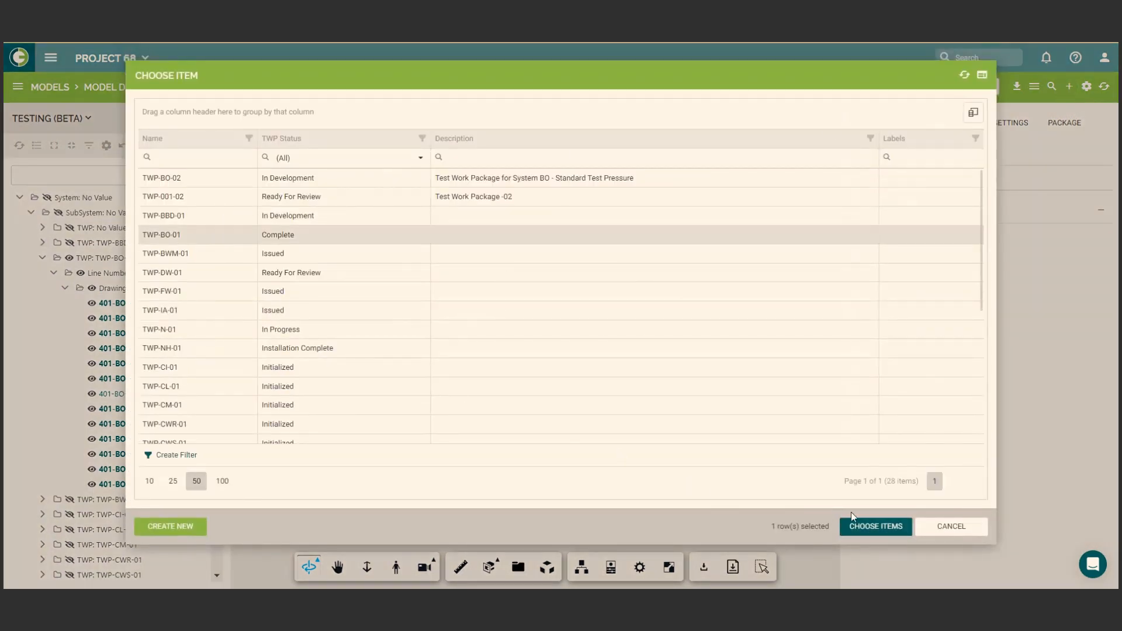
{"action": "left_click", "coordinate": [867, 528]}
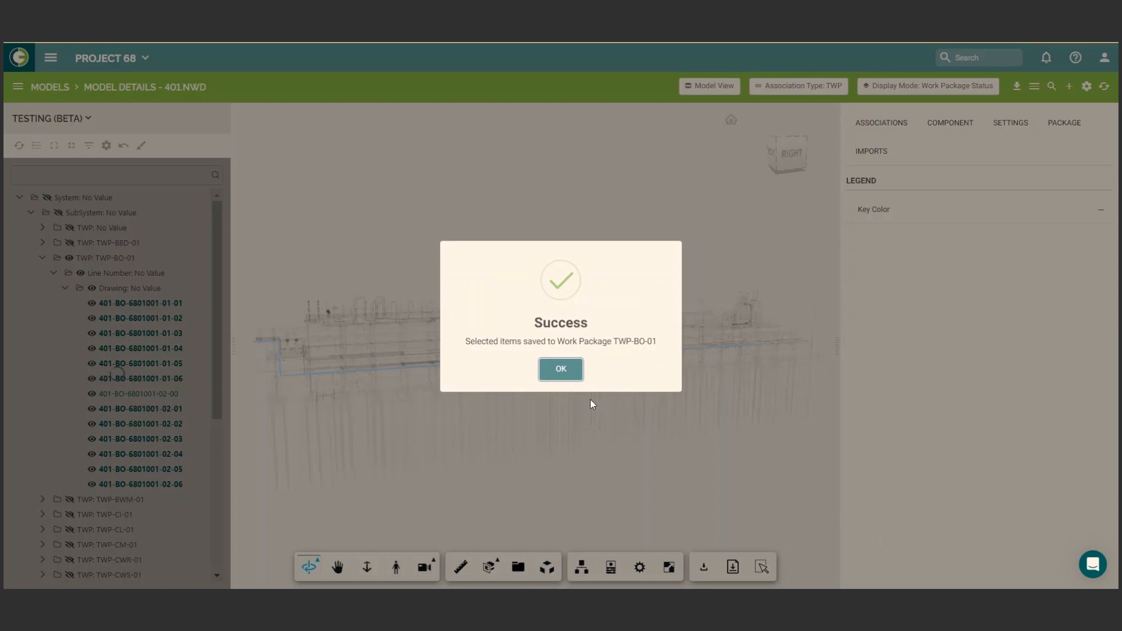
{"action": "left_click", "coordinate": [559, 369]}
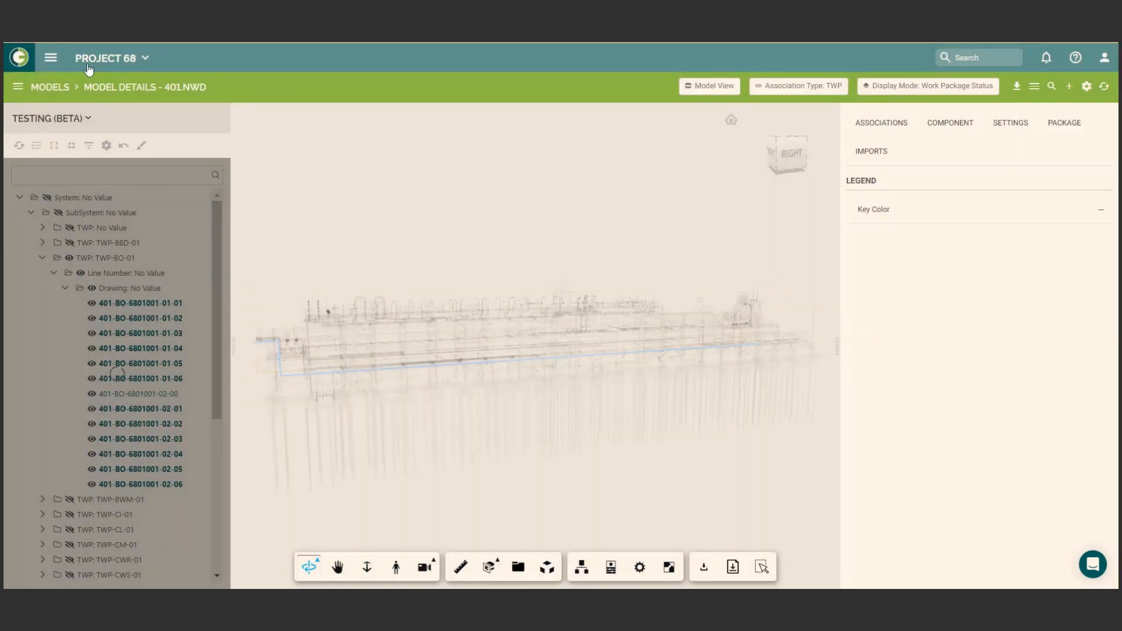
Open test work package TWP-BO-02 and review the components listed under its materials
{"action": "left_click", "coordinate": [50, 57]}
{"action": "left_click", "coordinate": [881, 123]}
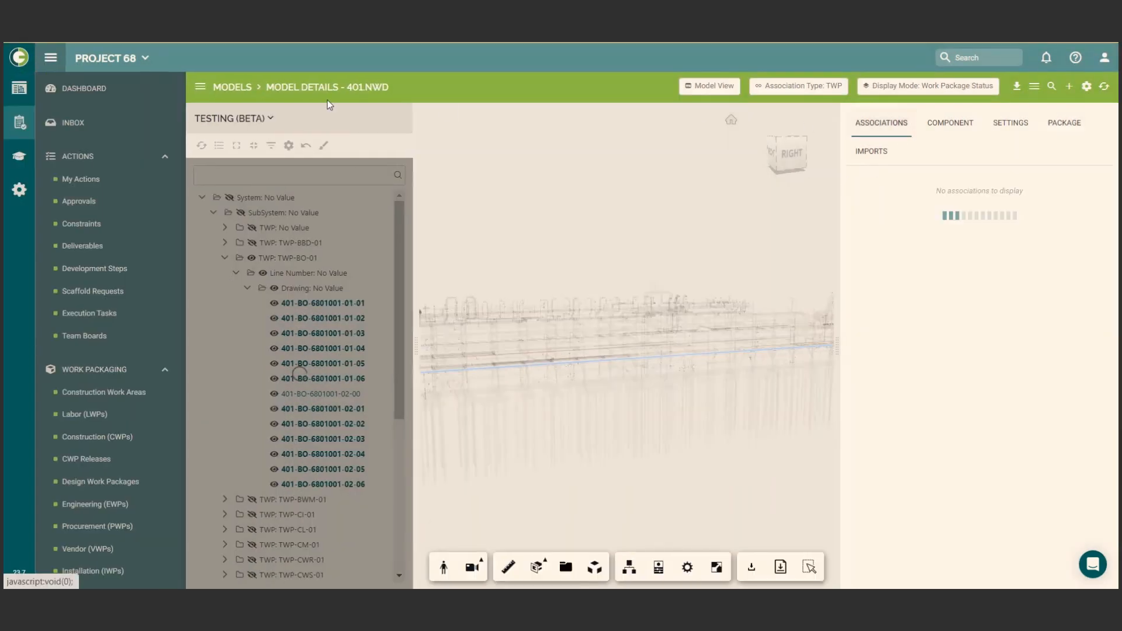
{"action": "left_click", "coordinate": [51, 60]}
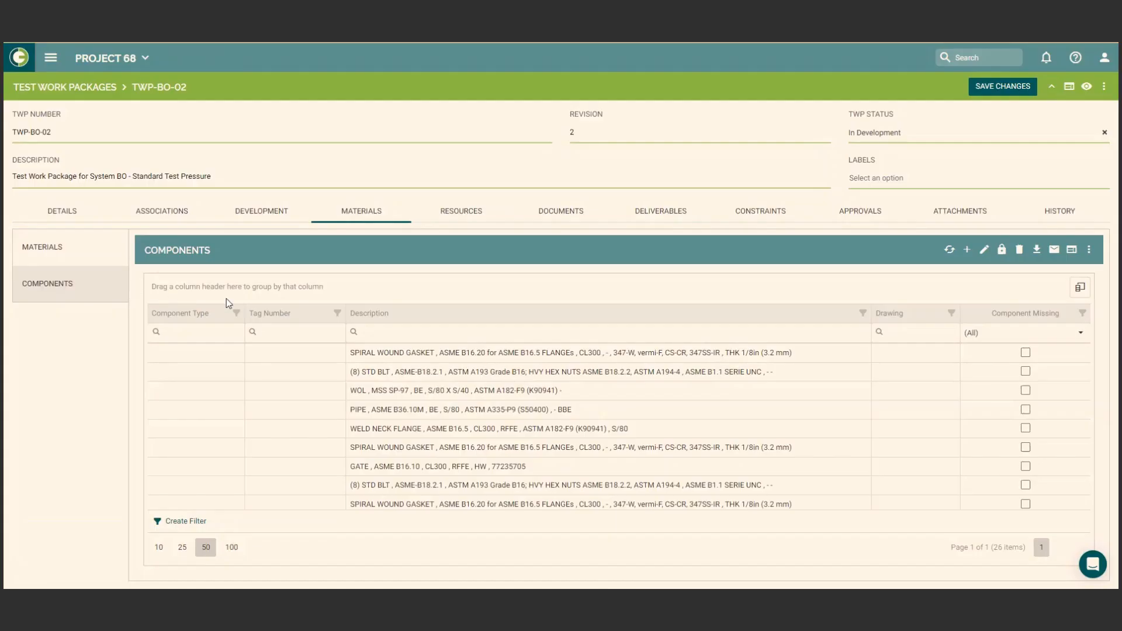
{"action": "scroll", "coordinate": [327, 386], "scroll_direction": "down", "scroll_amount": 5}
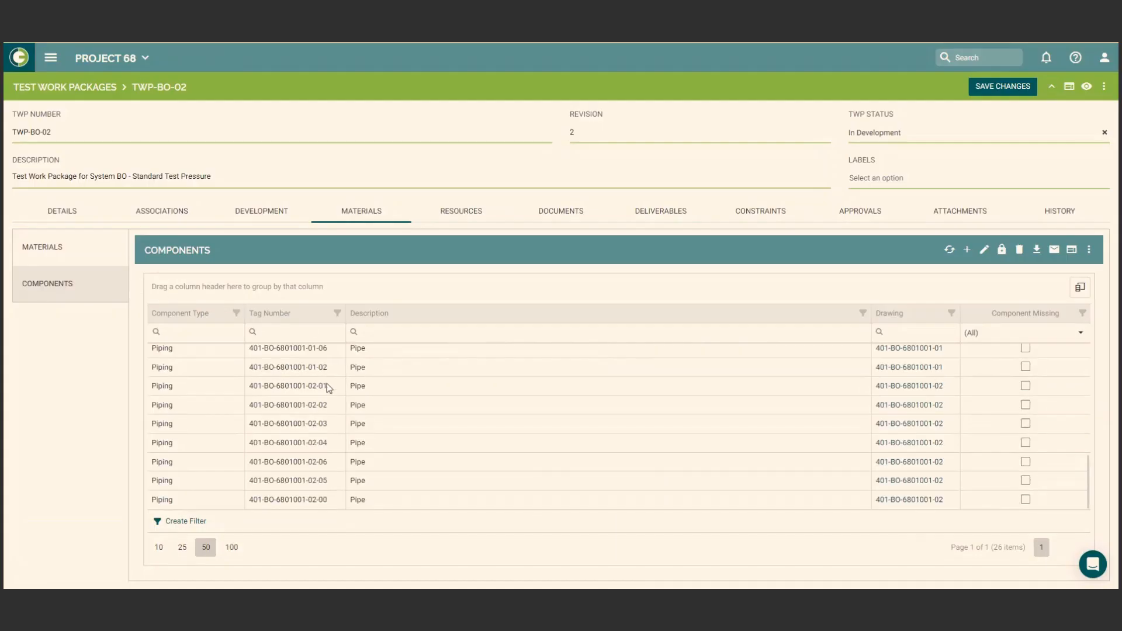
Review the associations of test work package TWP-BO-02 and view its constraints
{"action": "left_click", "coordinate": [195, 213]}
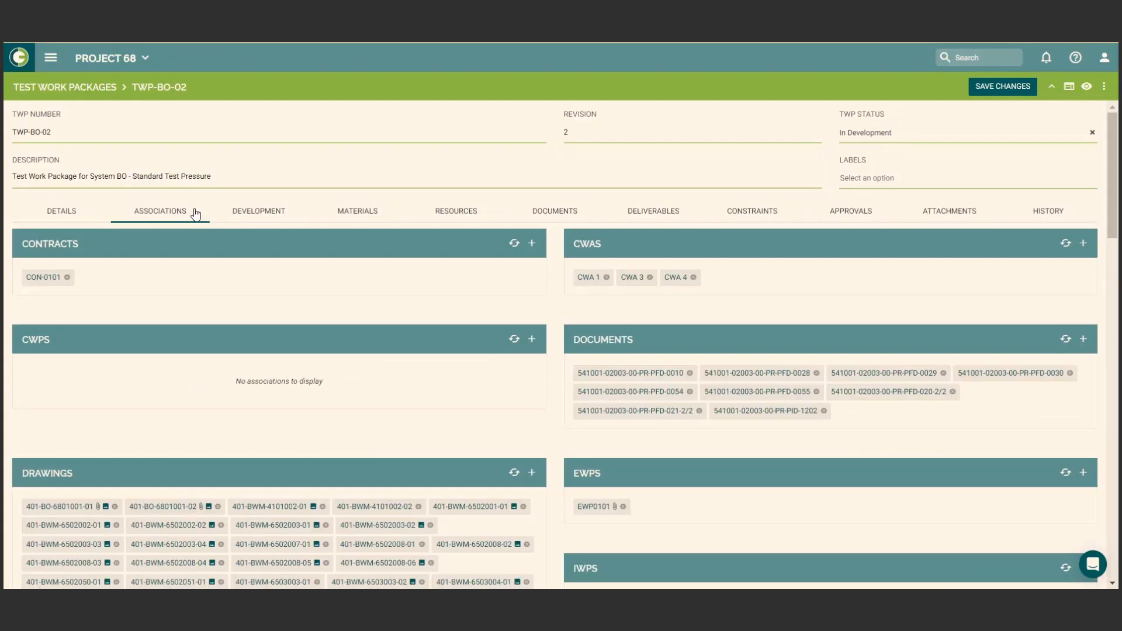
{"action": "scroll", "coordinate": [183, 269], "scroll_direction": "down", "scroll_amount": 1}
{"action": "scroll", "coordinate": [183, 269], "scroll_direction": "up", "scroll_amount": 1}
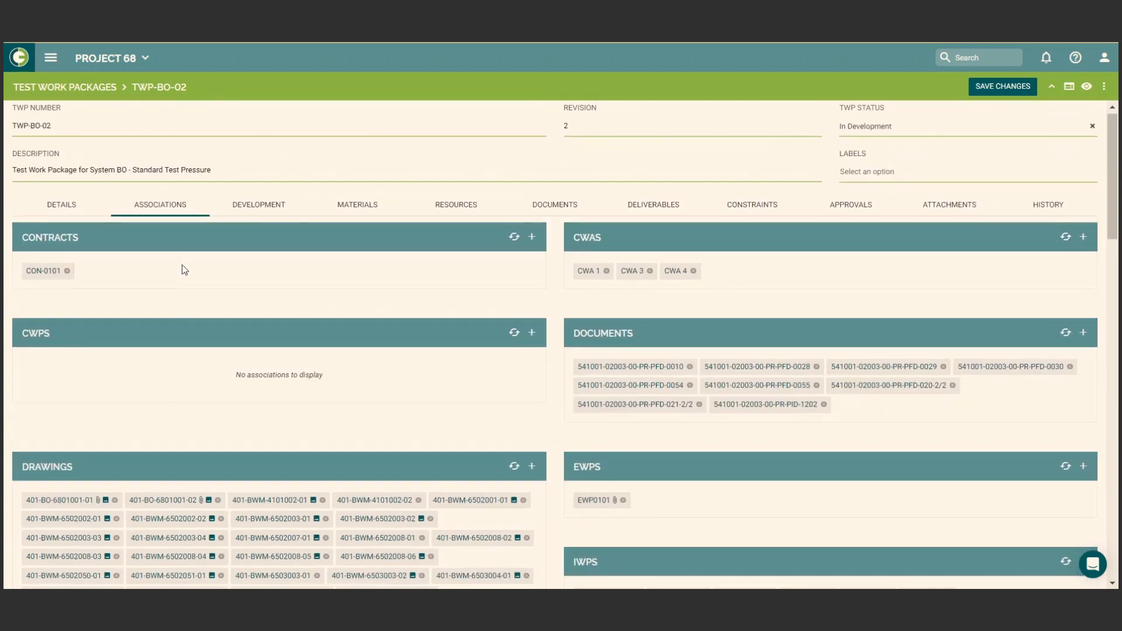
{"action": "left_click", "coordinate": [772, 219]}
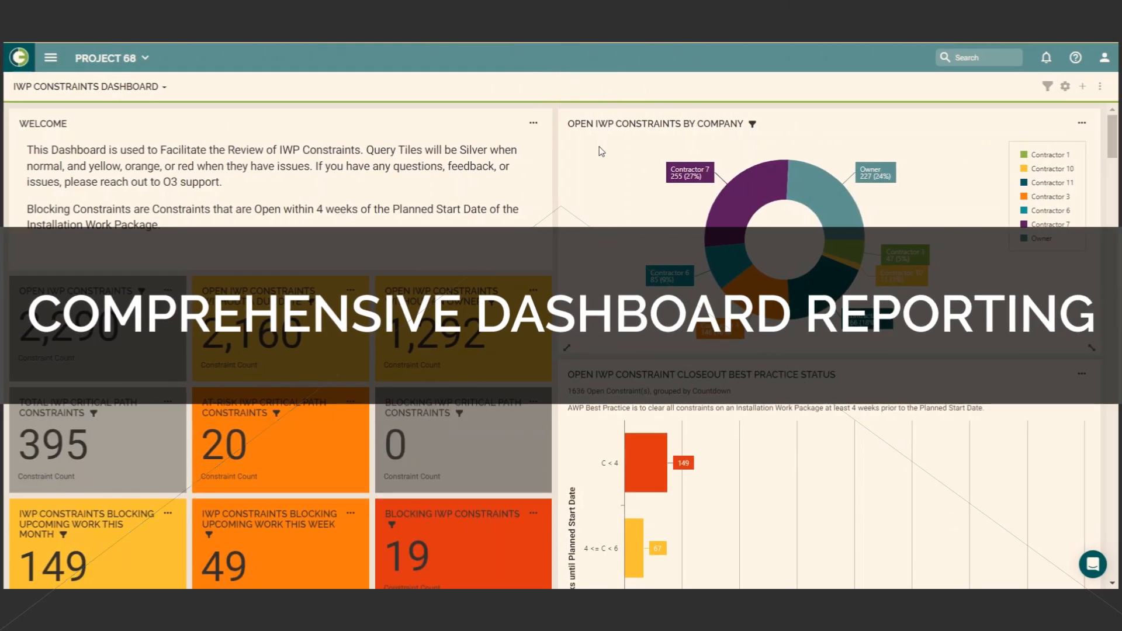
Examine the IWP Constraints Dashboard, from the constraint count tiles down to the skyline, distribution and IWP development charts
{"action": "scroll", "coordinate": [602, 134], "scroll_direction": "down", "scroll_amount": 3}
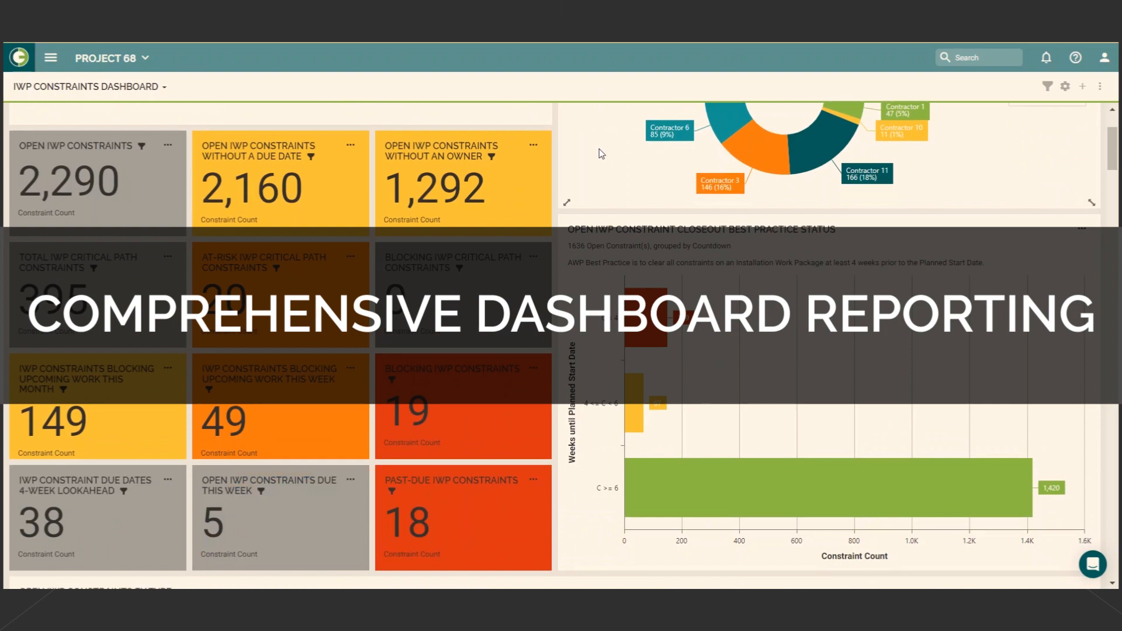
{"action": "scroll", "coordinate": [600, 149], "scroll_direction": "down", "scroll_amount": 2}
{"action": "scroll", "coordinate": [599, 149], "scroll_direction": "down", "scroll_amount": 2}
{"action": "scroll", "coordinate": [601, 153], "scroll_direction": "down", "scroll_amount": 1}
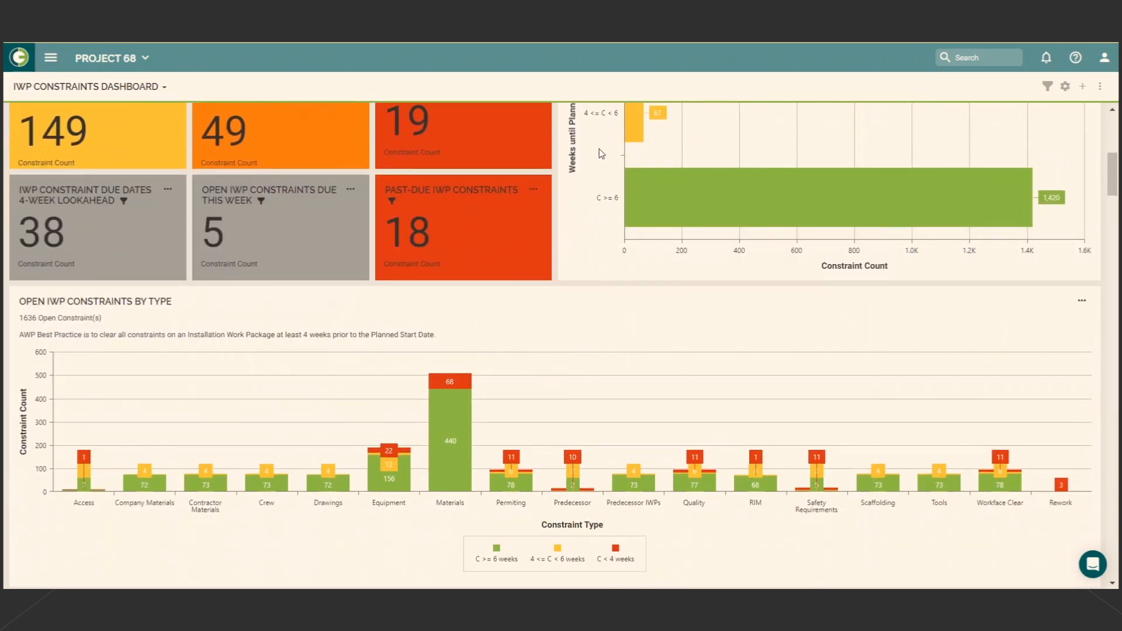
{"action": "scroll", "coordinate": [601, 153], "scroll_direction": "down", "scroll_amount": 4}
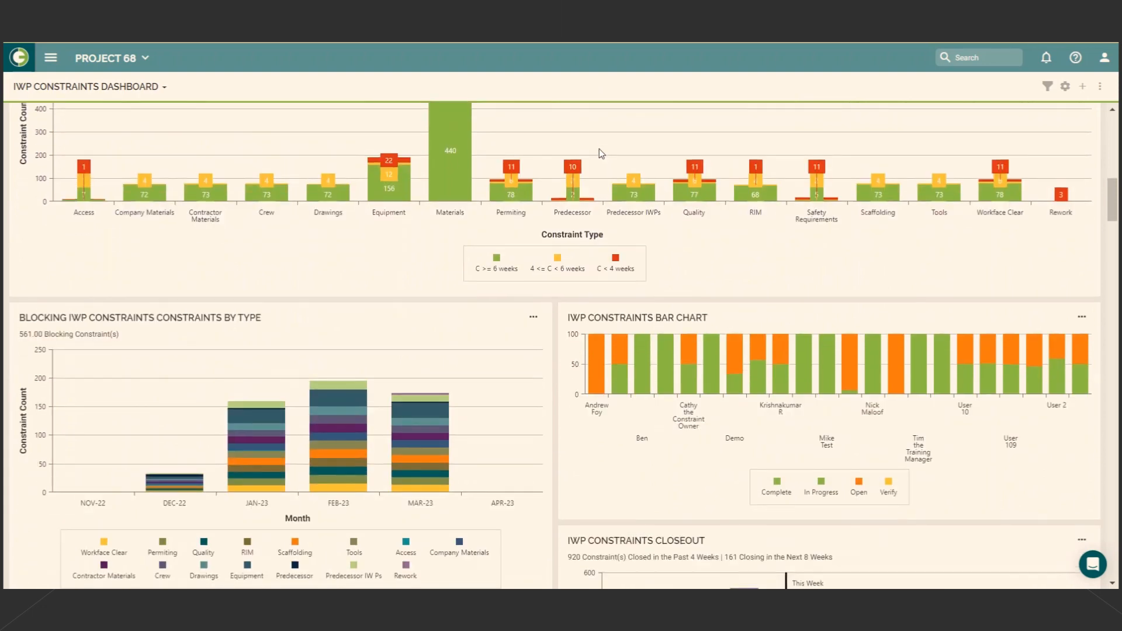
{"action": "scroll", "coordinate": [599, 153], "scroll_direction": "down", "scroll_amount": 4}
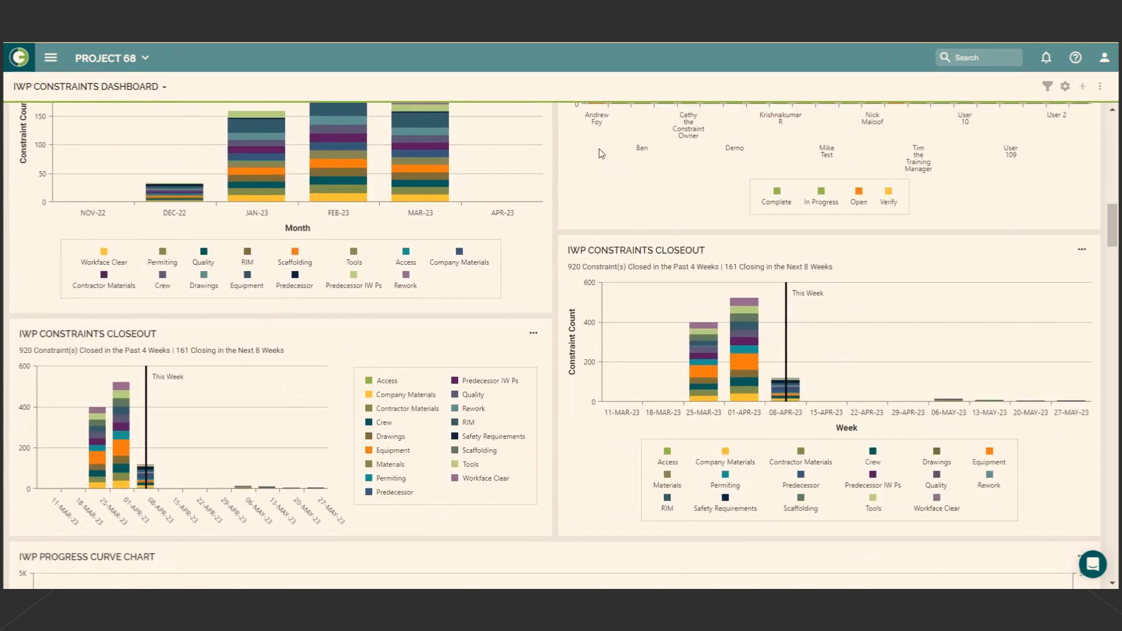
{"action": "scroll", "coordinate": [600, 153], "scroll_direction": "down", "scroll_amount": 3}
{"action": "scroll", "coordinate": [599, 150], "scroll_direction": "down", "scroll_amount": 3}
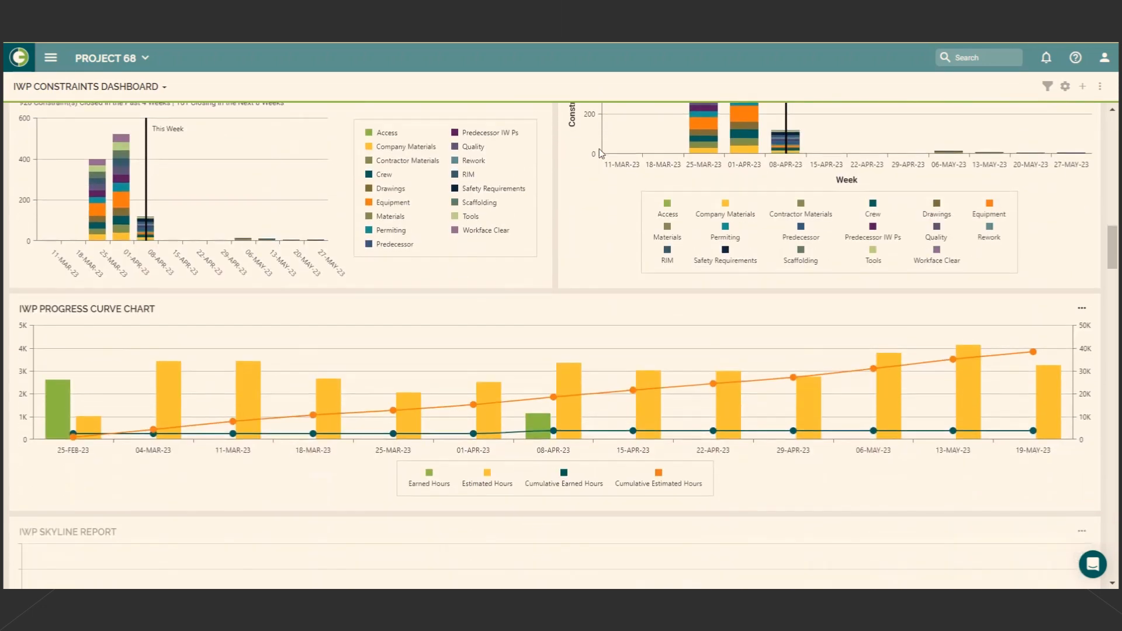
{"action": "scroll", "coordinate": [601, 154], "scroll_direction": "down", "scroll_amount": 4}
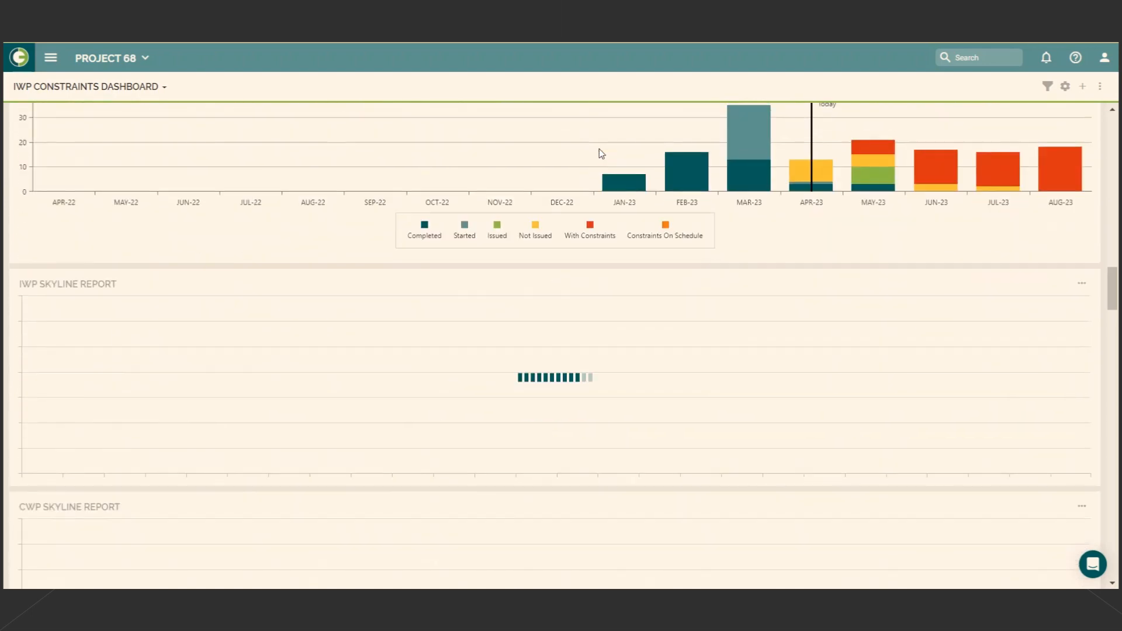
{"action": "scroll", "coordinate": [602, 154], "scroll_direction": "down", "scroll_amount": 6}
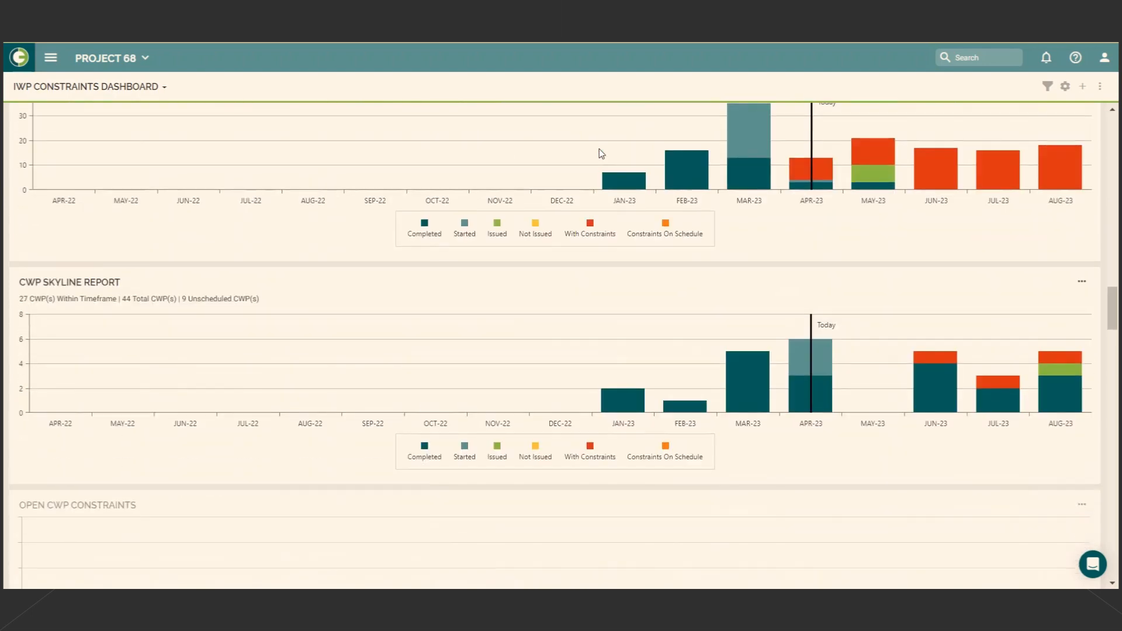
{"action": "scroll", "coordinate": [602, 154], "scroll_direction": "down", "scroll_amount": 4}
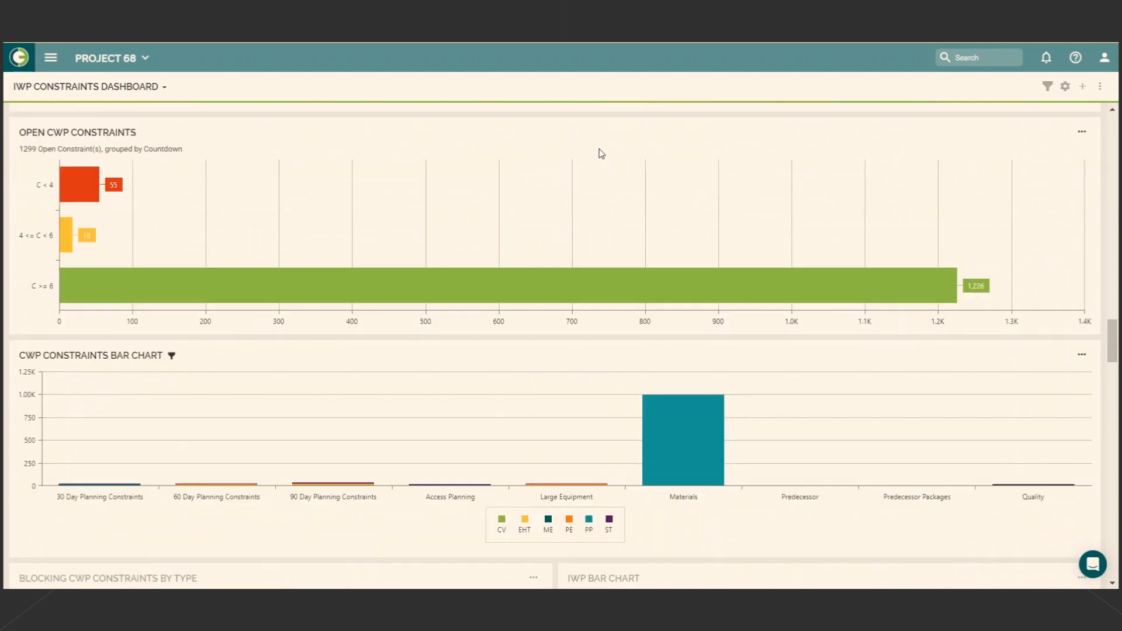
{"action": "scroll", "coordinate": [599, 150], "scroll_direction": "down", "scroll_amount": 2}
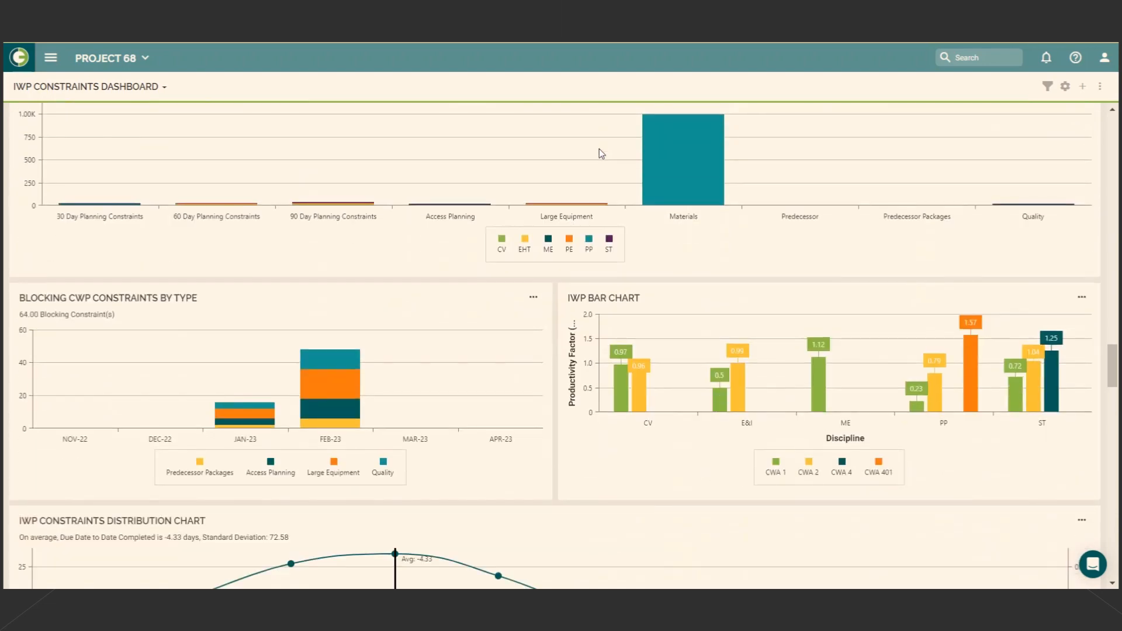
{"action": "scroll", "coordinate": [599, 151], "scroll_direction": "down", "scroll_amount": 3}
{"action": "scroll", "coordinate": [599, 149], "scroll_direction": "down", "scroll_amount": 2}
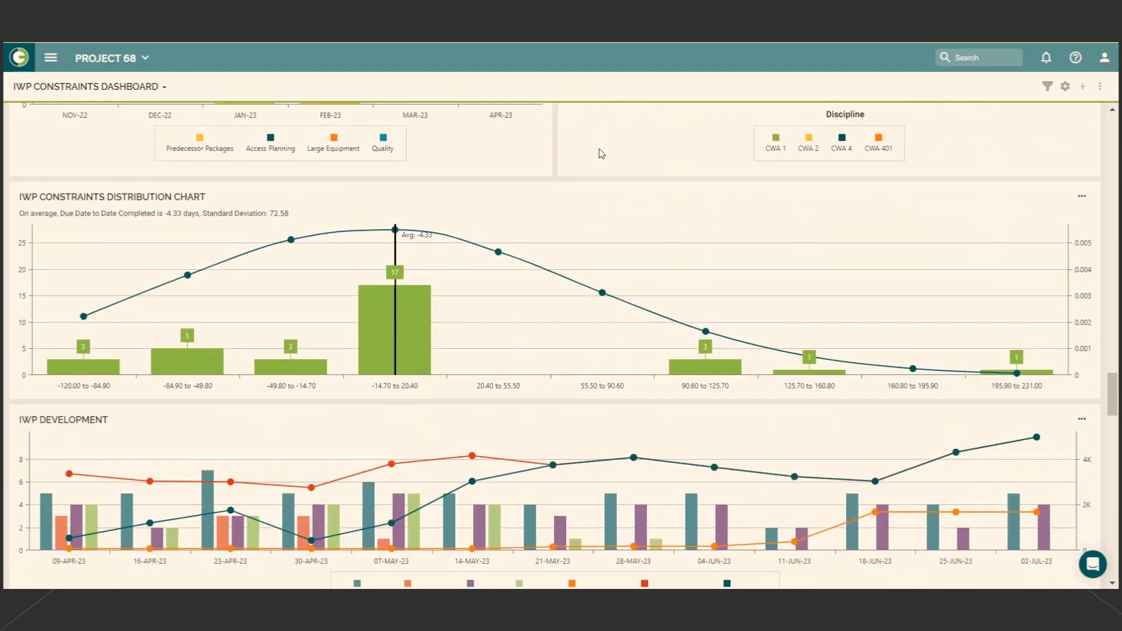
Open the list of constraints behind the Blocking IWP Constraints tile on the dashboard
{"action": "scroll", "coordinate": [600, 144], "scroll_direction": "up", "scroll_amount": 20}
{"action": "scroll", "coordinate": [602, 121], "scroll_direction": "up", "scroll_amount": 20}
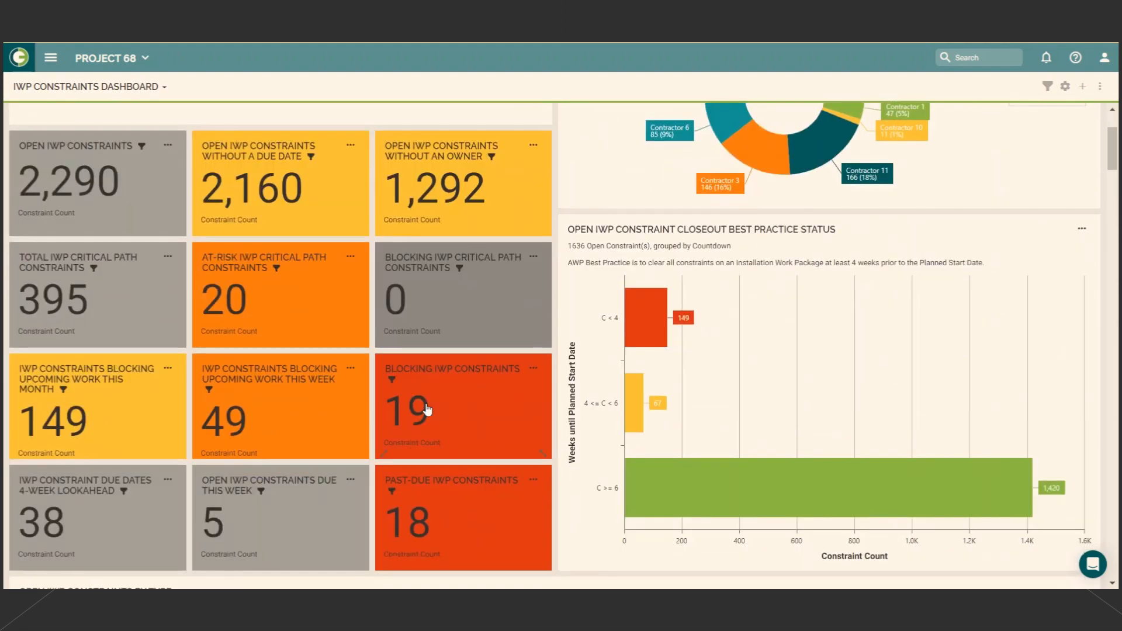
{"action": "left_click", "coordinate": [427, 411]}
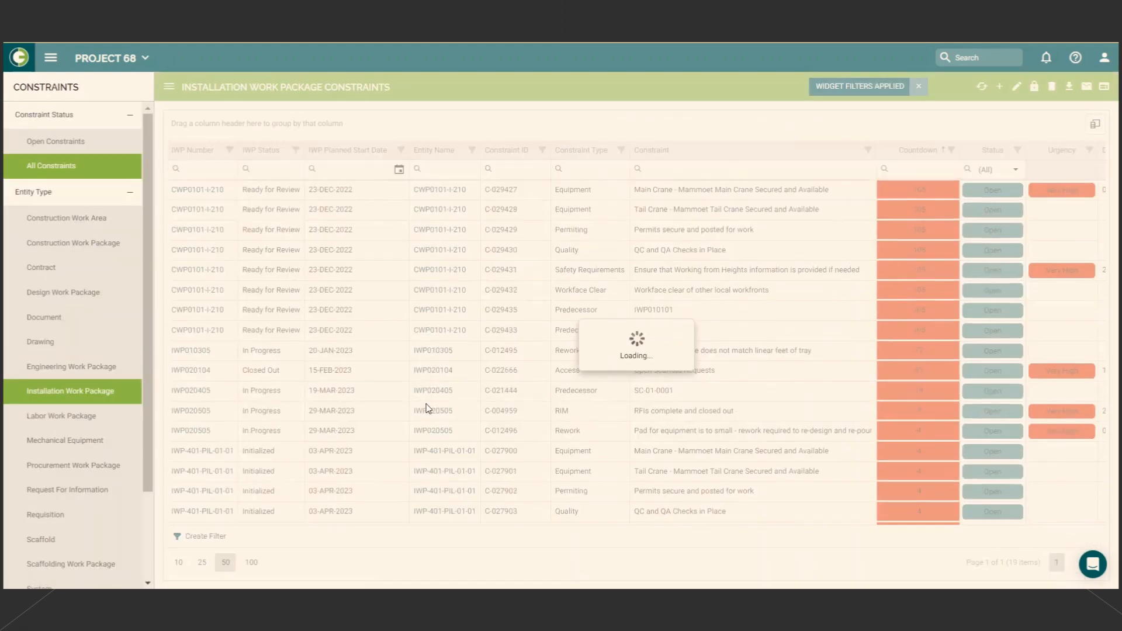